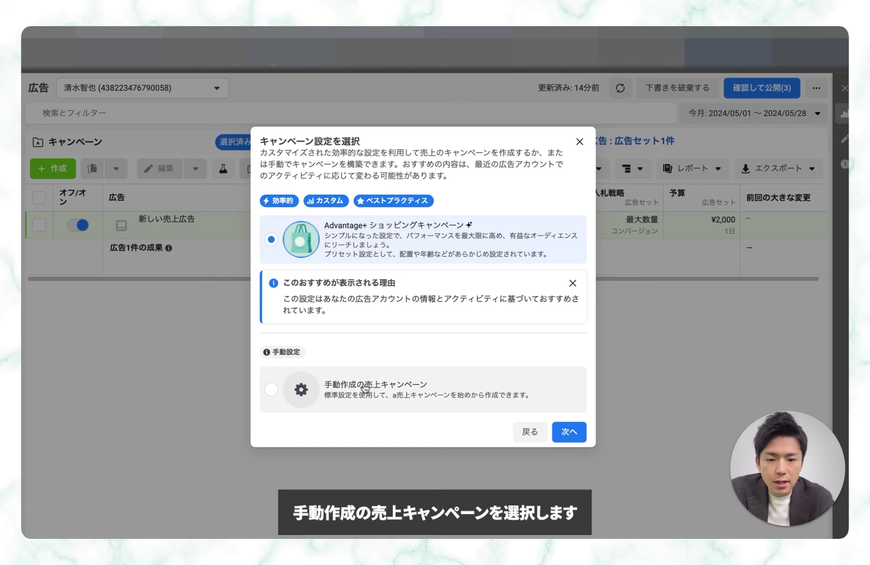
# - Set up a manually created sales campaign (手動作成の売上キャンペーン) and name it LP講座
pyautogui.click(570, 432)
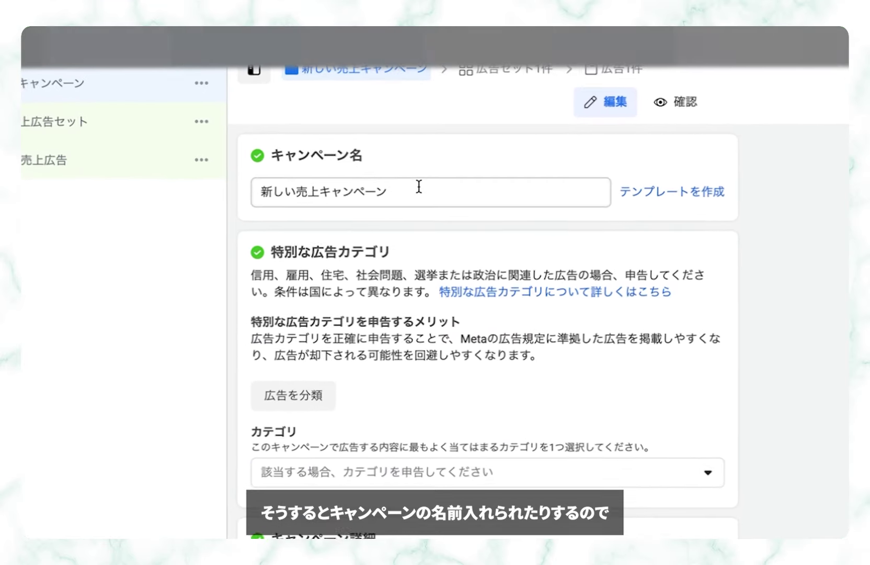
pyautogui.click(418, 187)
pyautogui.hotkey('ctrl', 'a')
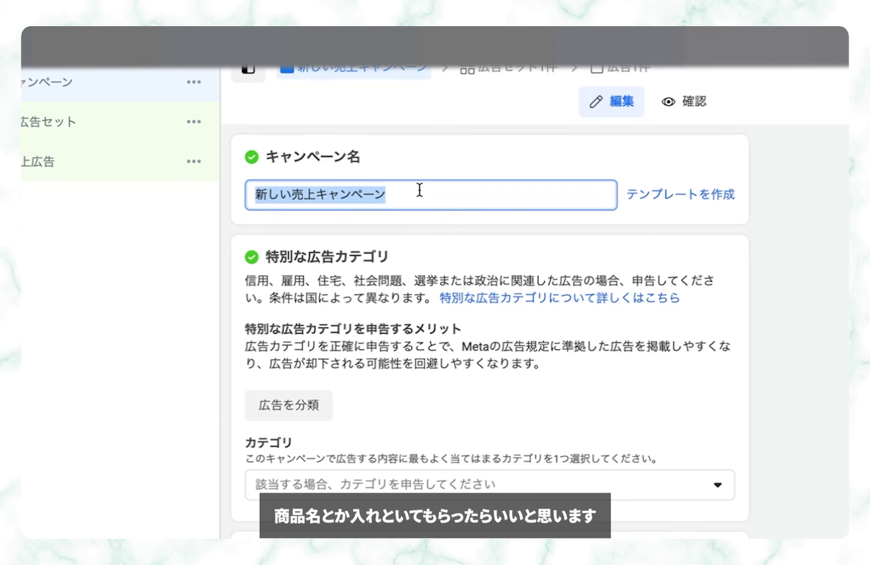
pyautogui.write('LP講座')
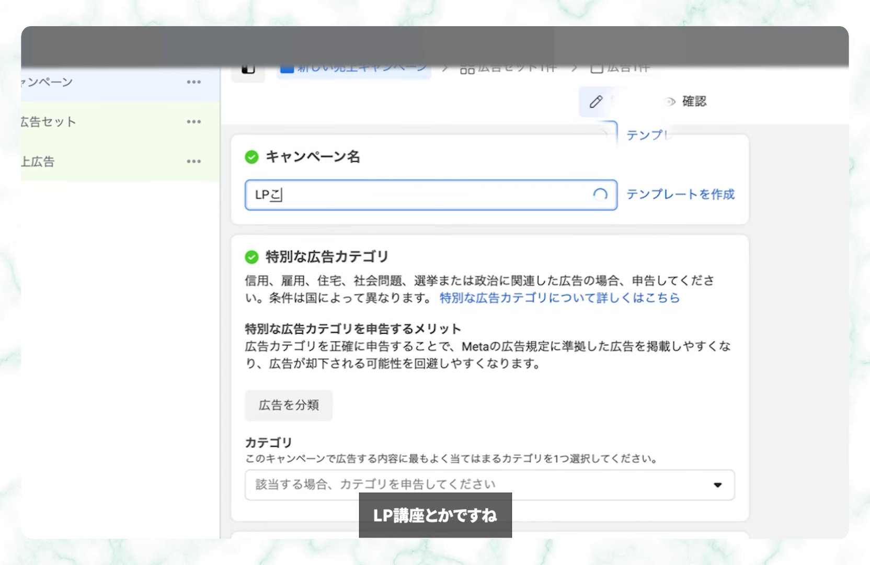
pyautogui.press('Return')
# - Keep the remaining campaign settings, continue to the ad set and name it 30-50 男性
pyautogui.scroll(-5, 423, 295)
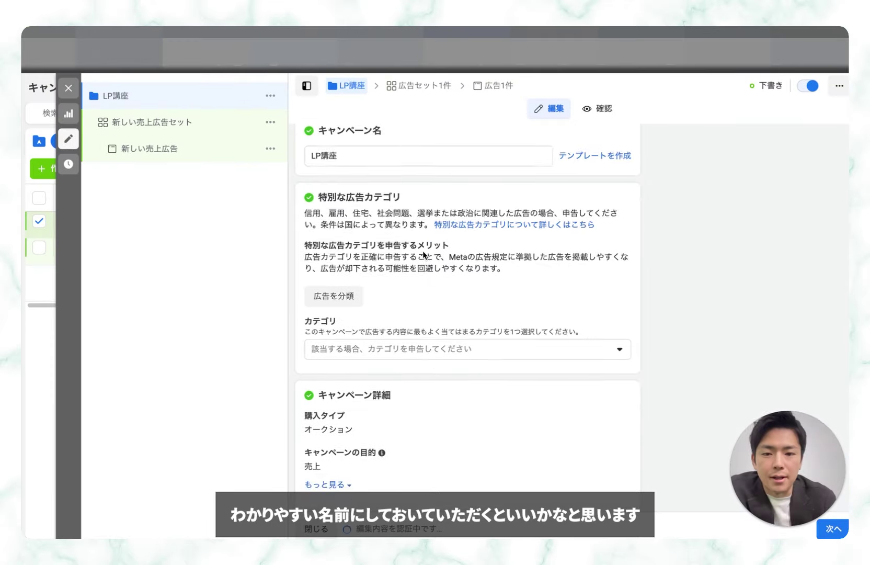
pyautogui.scroll(-2, 423, 250)
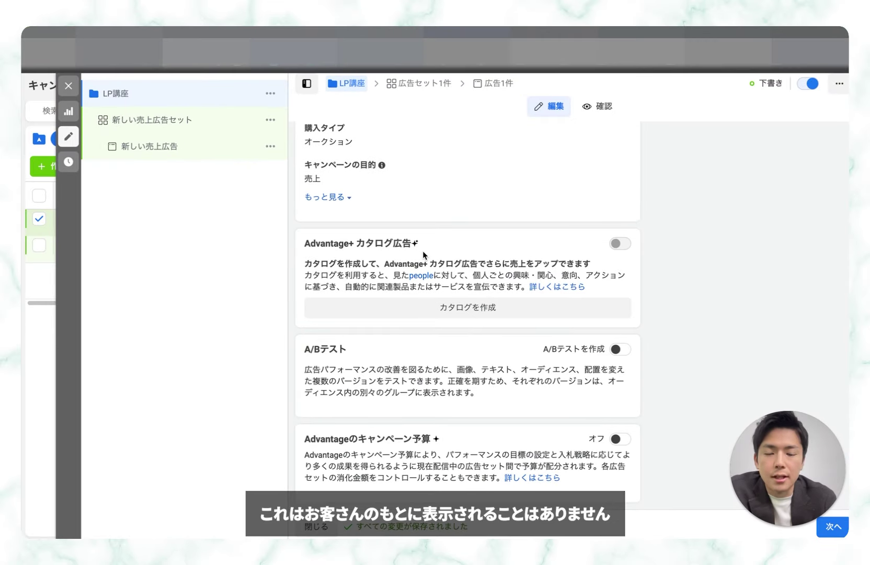
pyautogui.click(833, 526)
pyautogui.tripleClick(414, 170)
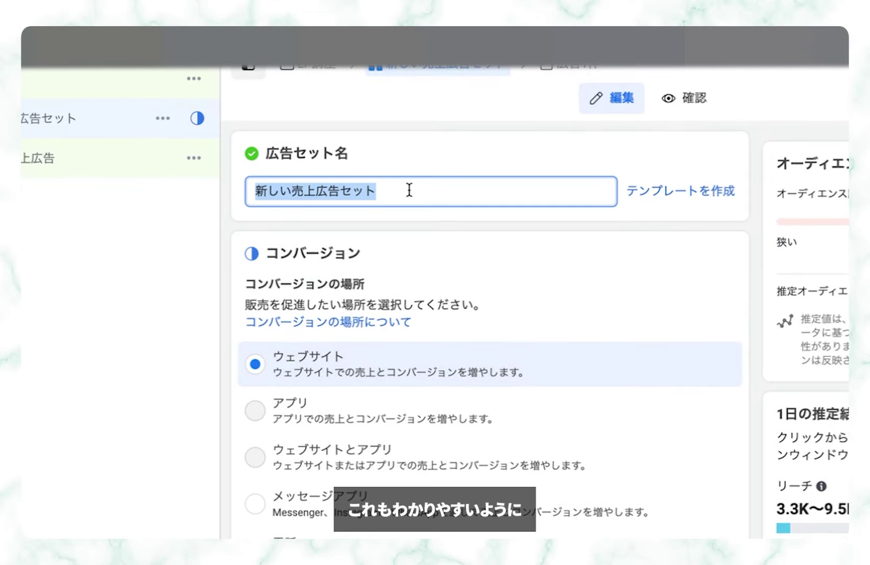
pyautogui.write('30-50 d')
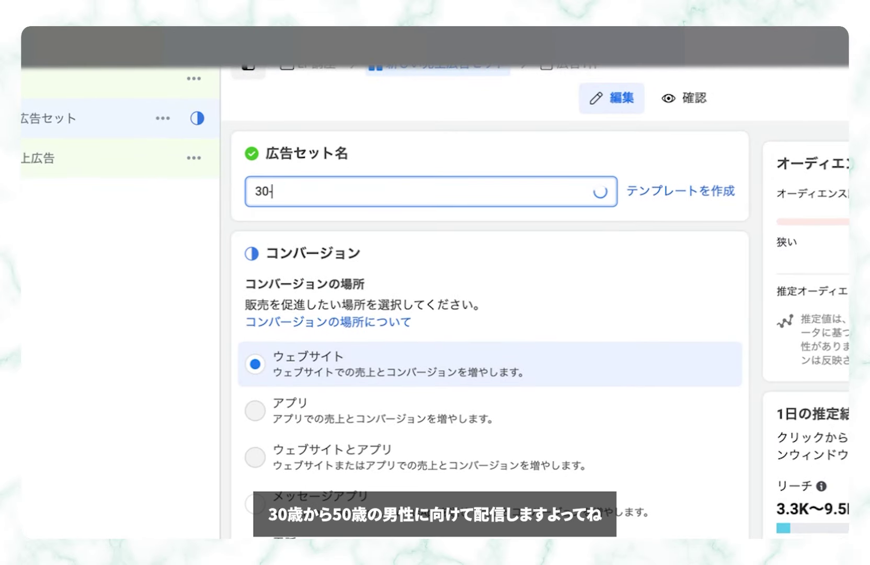
pyautogui.write('ansei')
pyautogui.press('space')
pyautogui.click(443, 165)
# - Review the ad set's conversion, budget, schedule and audience control settings, including the additional audience control options
pyautogui.scroll(-5, 455, 261)
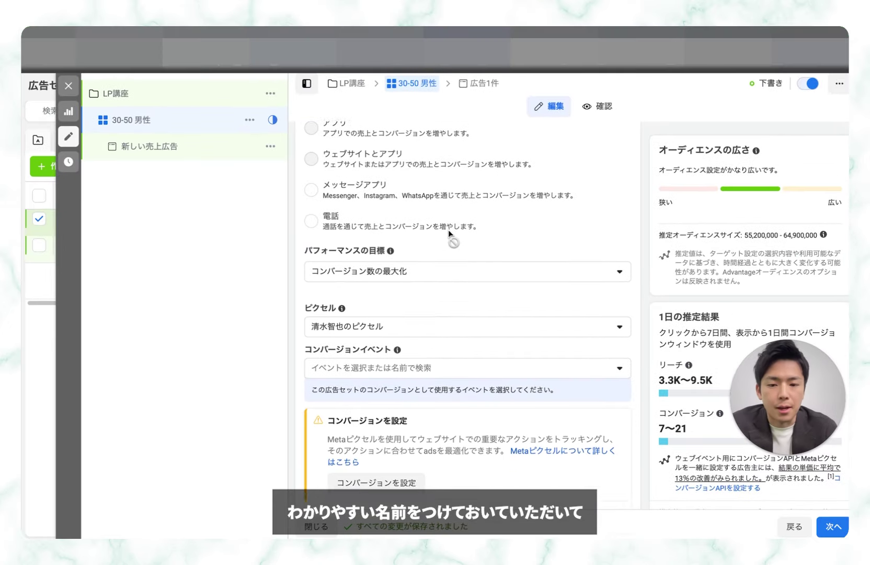
pyautogui.scroll(-10, 448, 230)
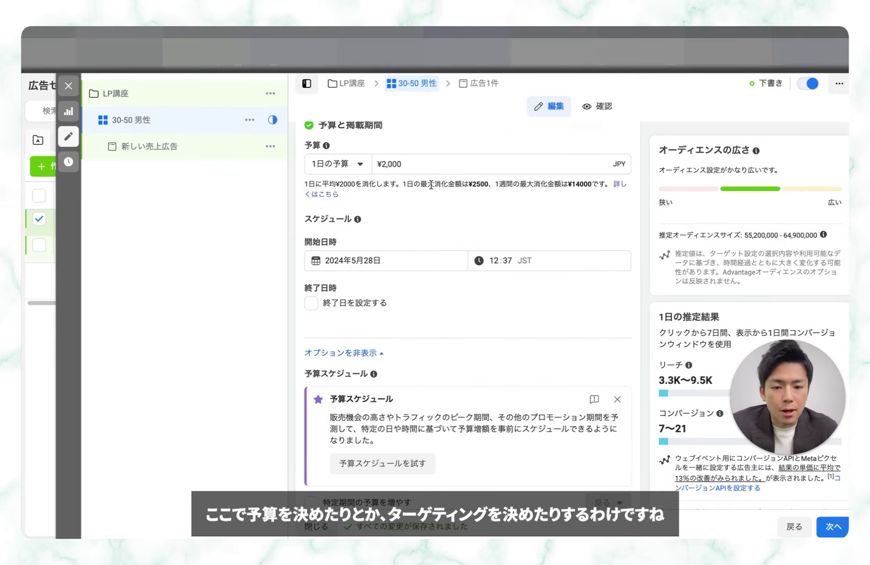
pyautogui.scroll(-6, 431, 184)
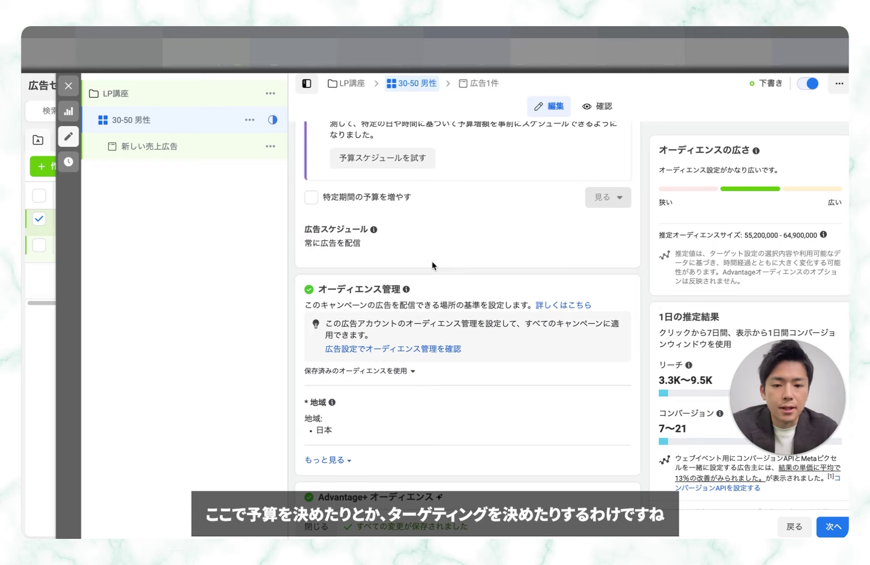
pyautogui.scroll(-3, 432, 261)
pyautogui.click(335, 313)
pyautogui.scroll(-4, 352, 306)
pyautogui.scroll(5, 505, 330)
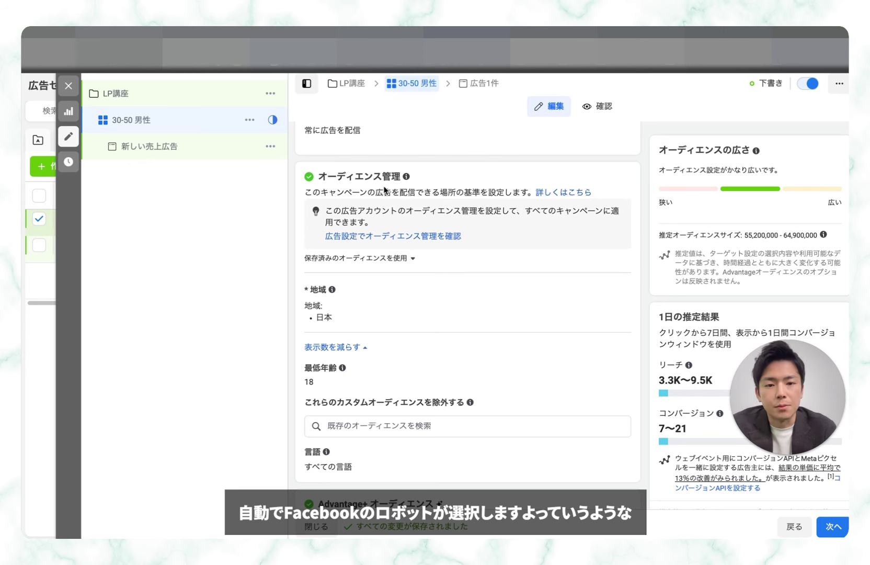
pyautogui.scroll(-2, 430, 198)
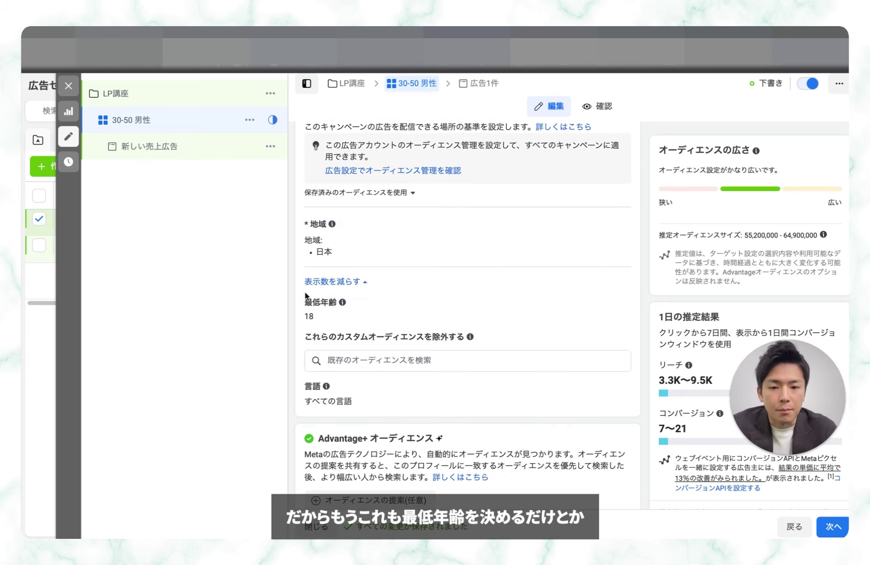
pyautogui.scroll(3, 456, 233)
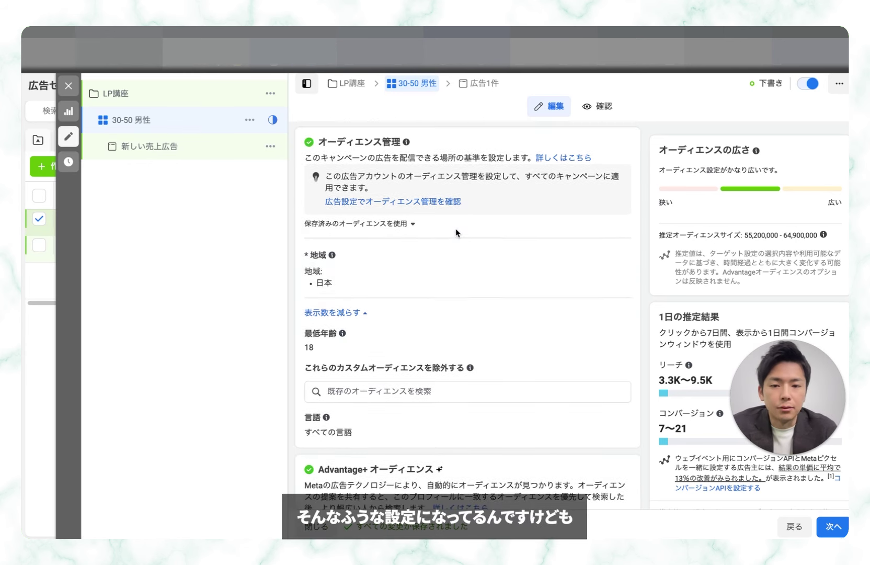
# - Switch the ad set from Advantage+ audience to the original audience options (元のオーディエンスを使用)
pyautogui.scroll(-6, 456, 233)
pyautogui.click(499, 426)
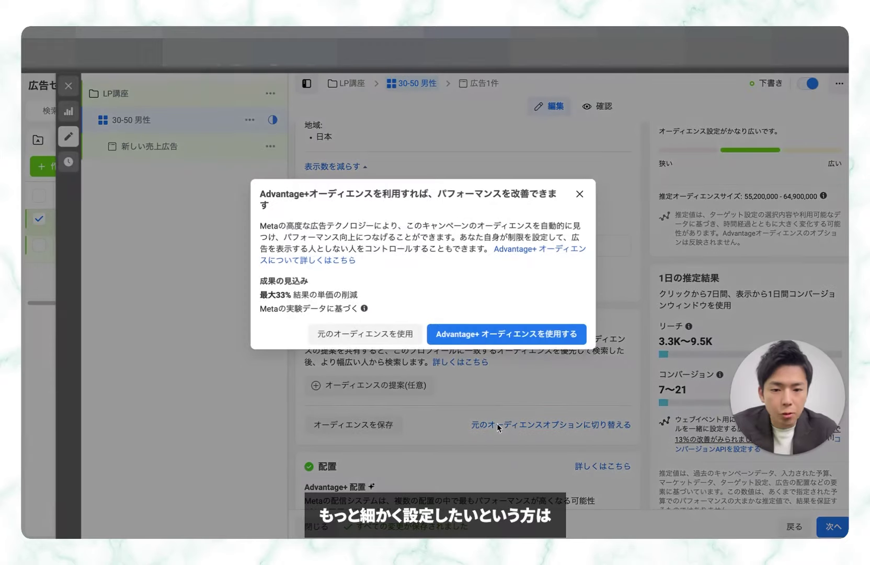
pyautogui.click(387, 333)
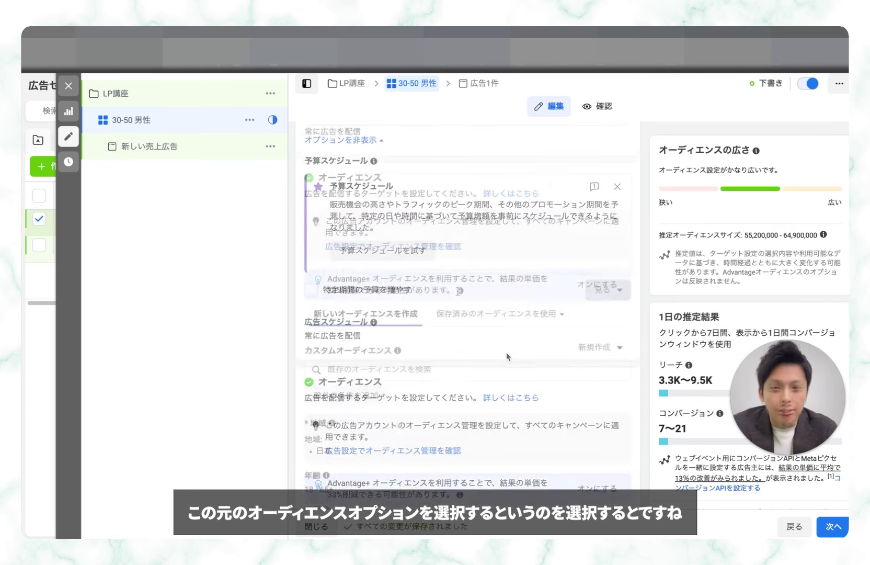
# - Set the audience's age range to 30–50 and its gender to 男性
pyautogui.click(608, 342)
pyautogui.click(327, 360)
pyautogui.click(332, 491)
pyautogui.click(392, 368)
pyautogui.scroll(2, 369, 429)
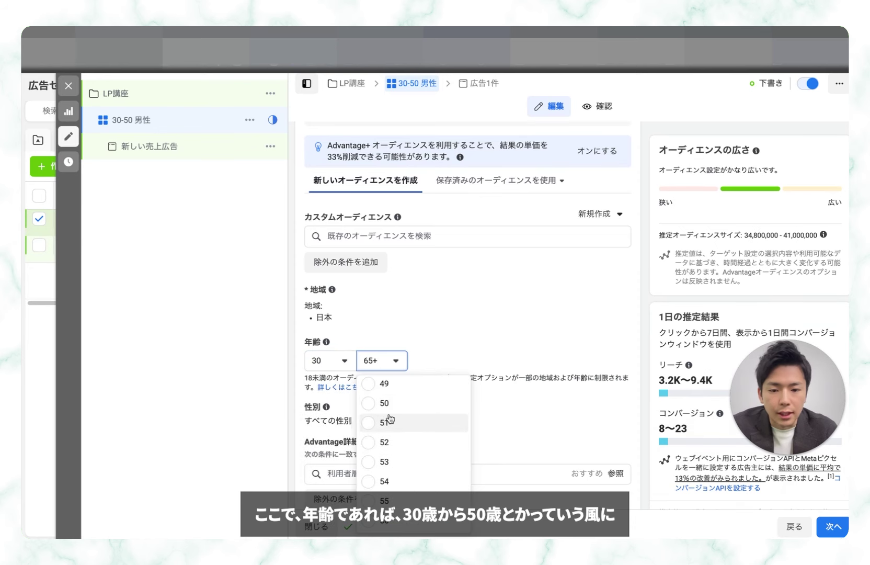
pyautogui.click(373, 405)
pyautogui.click(618, 389)
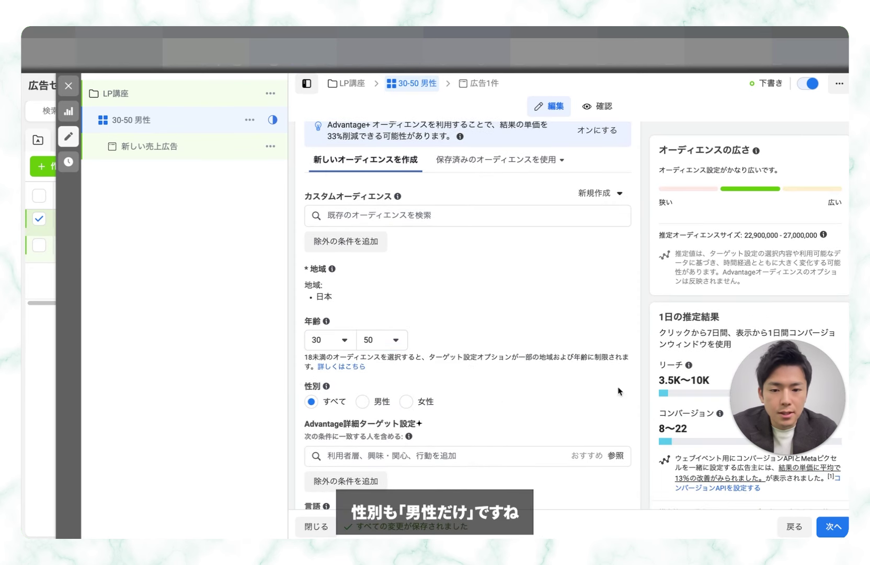
pyautogui.click(361, 401)
# - Continue to the ad level and set the ad's link destination (リンク先) to インスタントエクスペリエンス
pyautogui.scroll(-3, 487, 357)
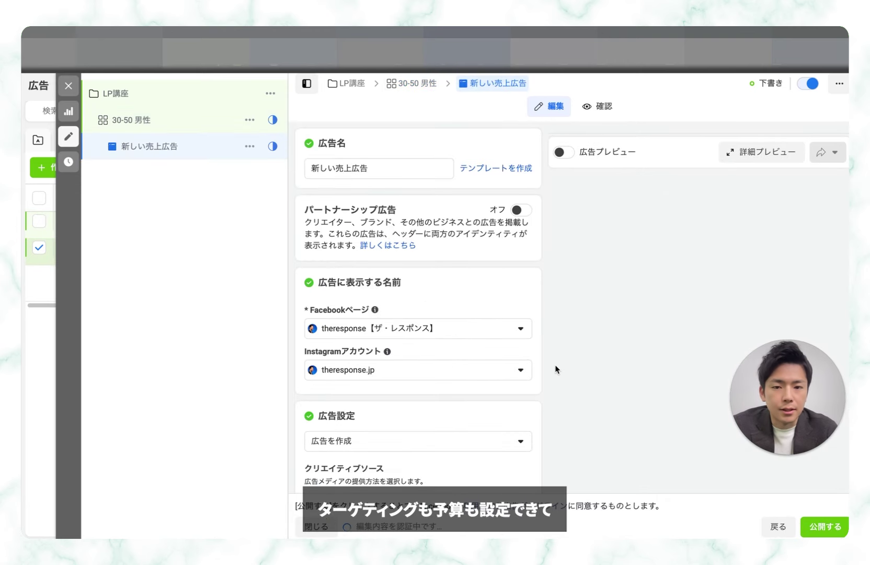
pyautogui.scroll(-4, 486, 315)
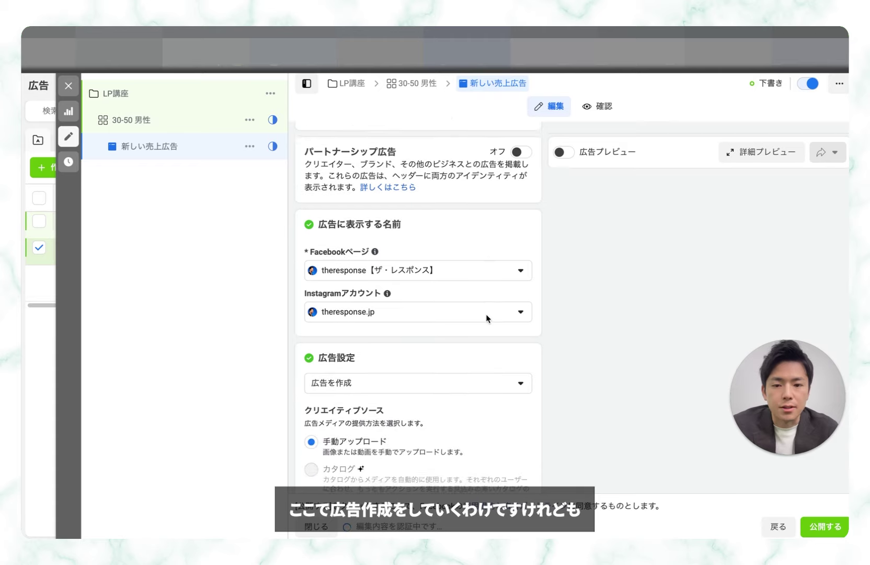
pyautogui.scroll(-15, 486, 314)
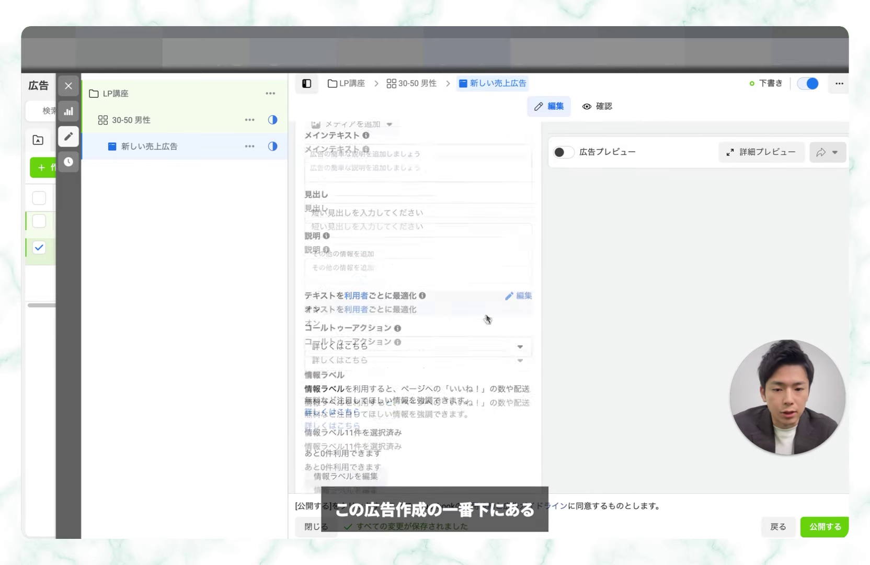
pyautogui.scroll(-1, 486, 314)
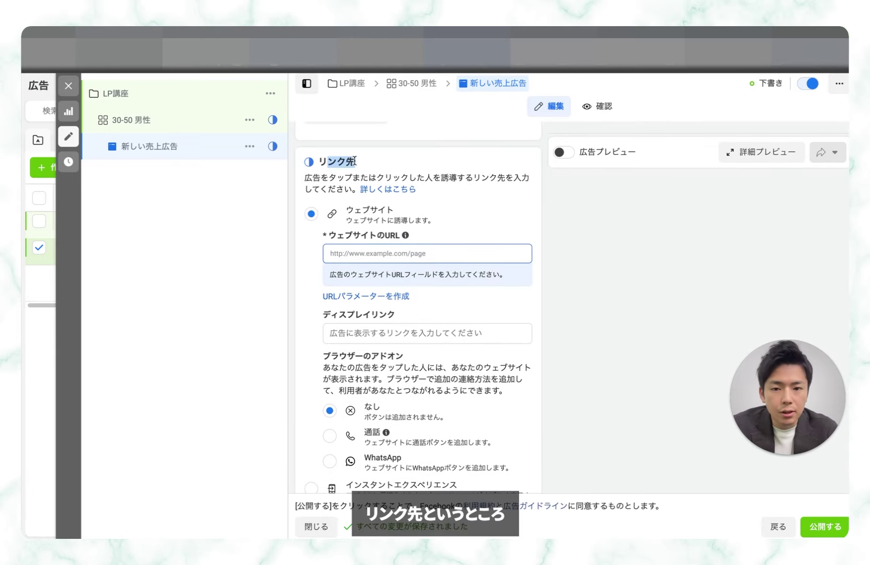
pyautogui.scroll(-1, 373, 223)
pyautogui.scroll(-3, 372, 223)
pyautogui.moveTo(344, 278); pyautogui.dragTo(494, 300)
pyautogui.click(501, 306)
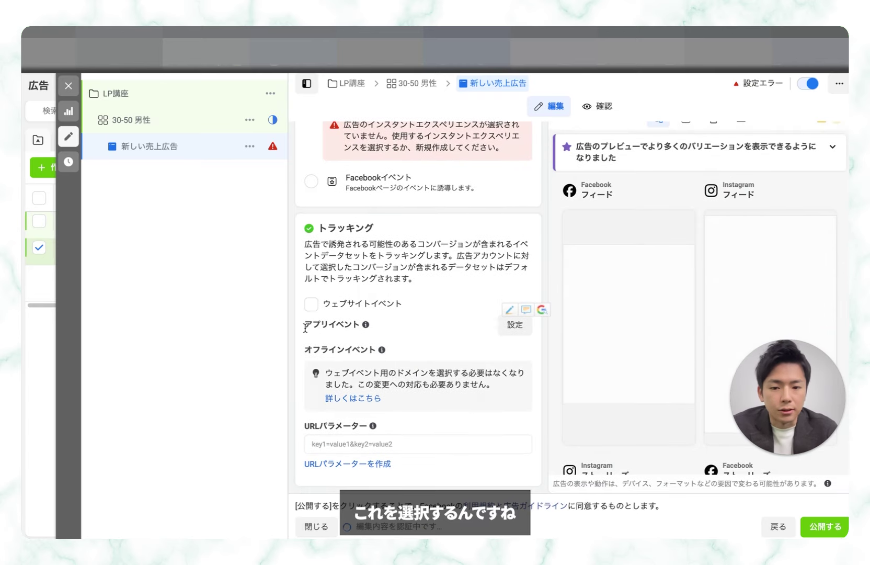
# - Create a new Instant Experience from the カスタムインスタントエクスペリエンス template and name it テスト1
pyautogui.scroll(3, 431, 266)
pyautogui.click(365, 253)
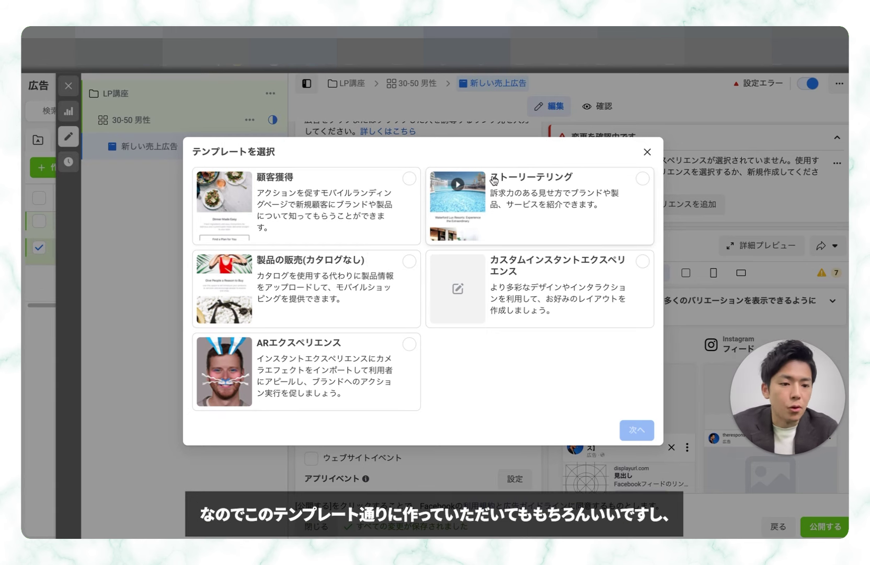
pyautogui.click(640, 263)
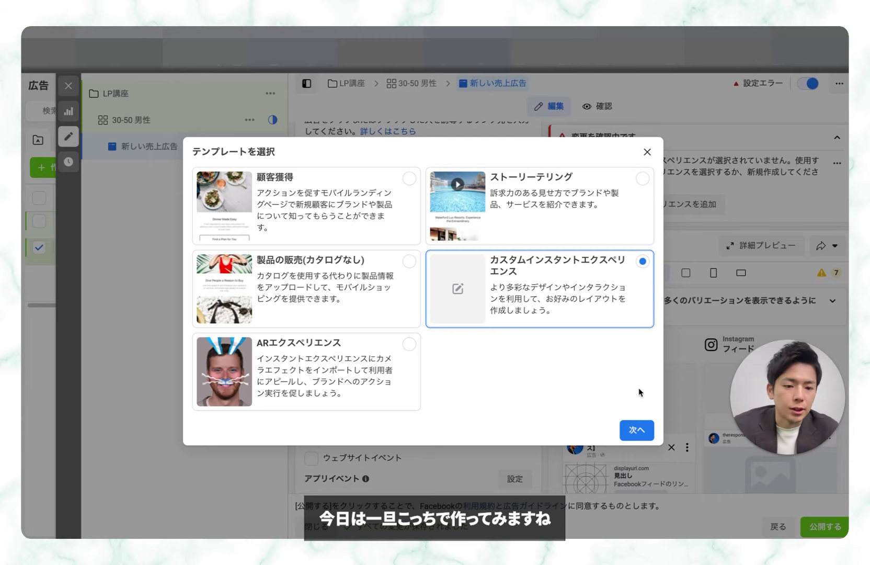
pyautogui.click(637, 429)
pyautogui.click(284, 184)
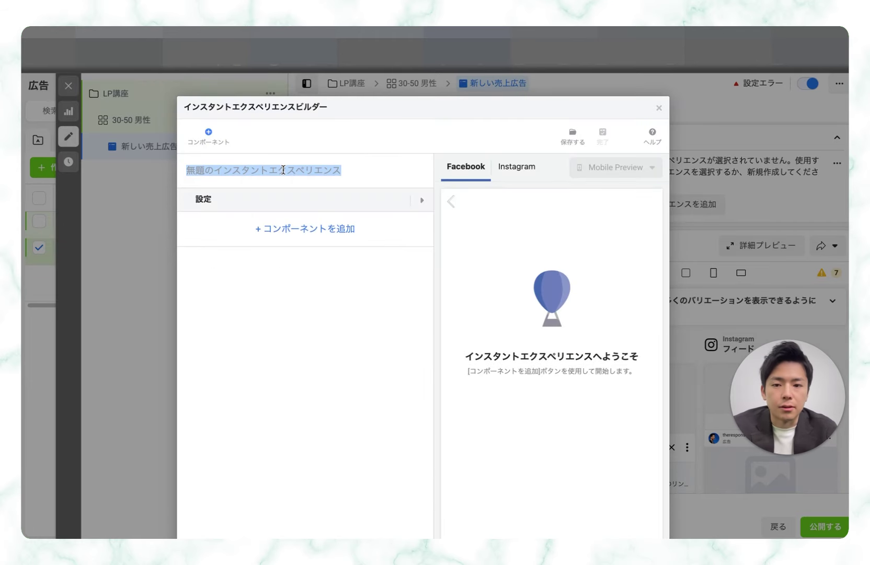
pyautogui.write('テスト1')
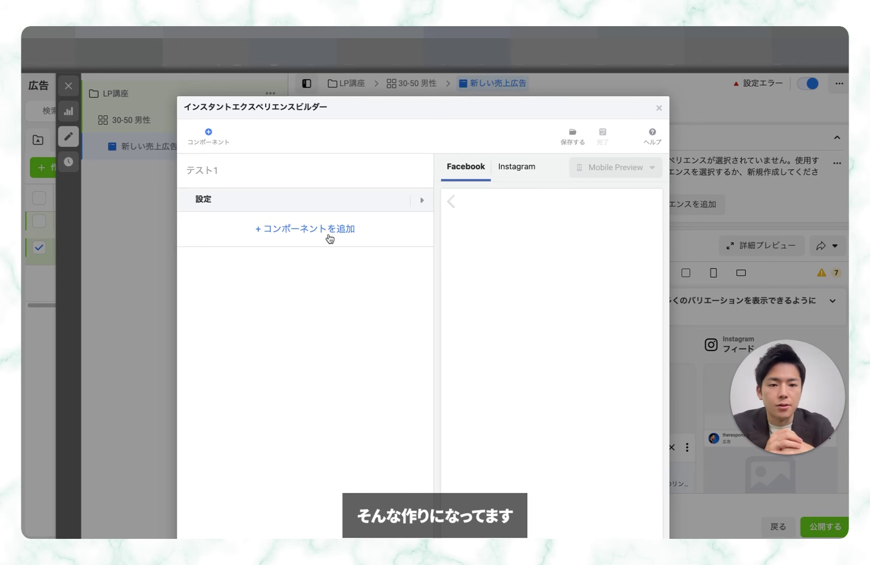
# - Add a header component (ヘッダー) to the Instant Experience and give it the Response.LAB logo image
pyautogui.click(325, 234)
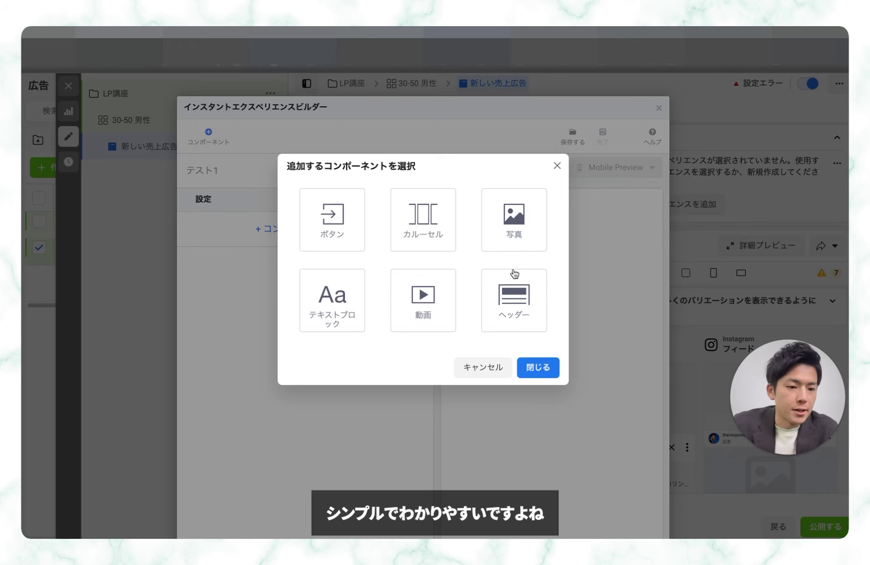
pyautogui.click(515, 298)
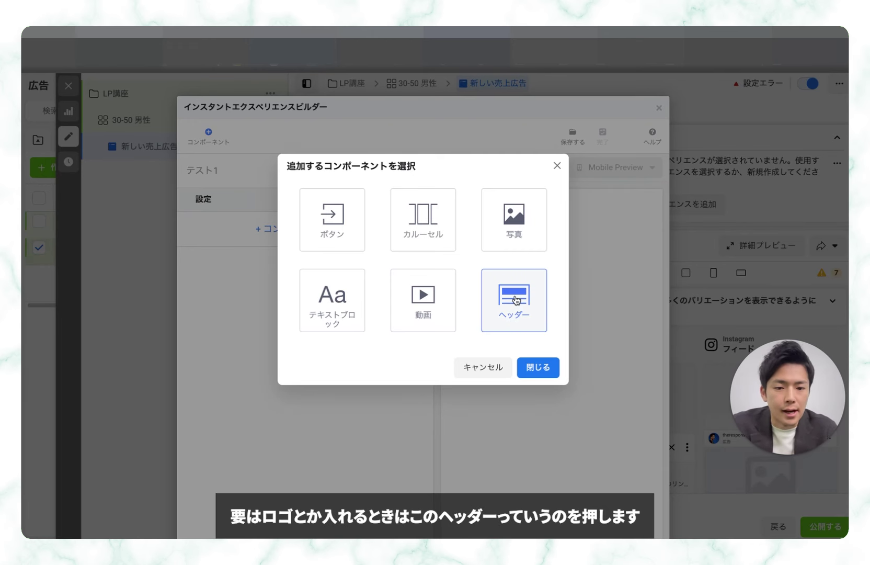
pyautogui.click(538, 366)
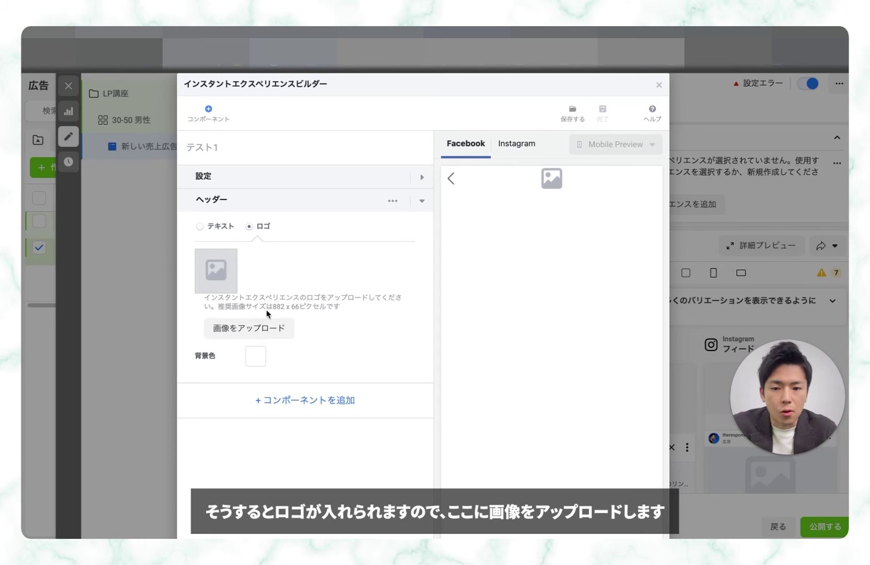
pyautogui.click(273, 331)
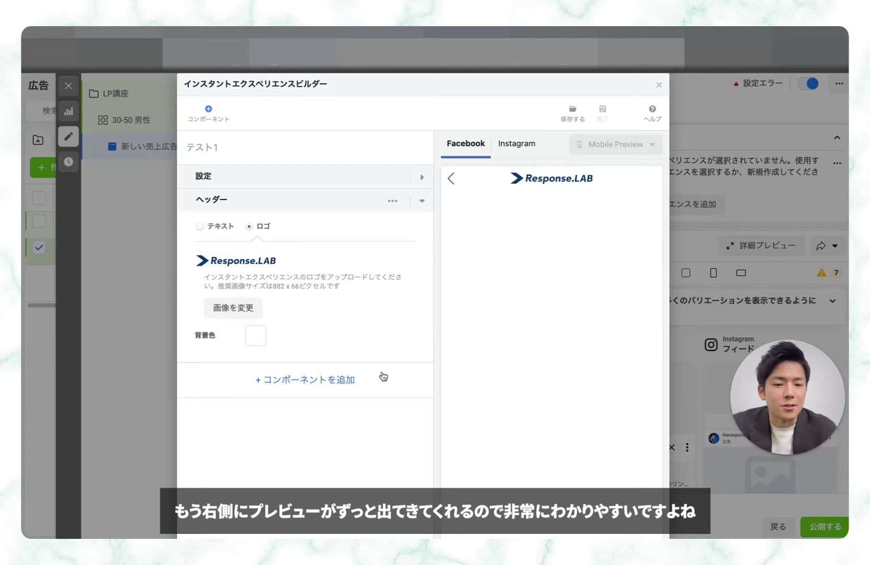
# - Add a photo component (写真) below the header using the 新コース course cover image from the account's images
pyautogui.click(320, 354)
pyautogui.click(521, 223)
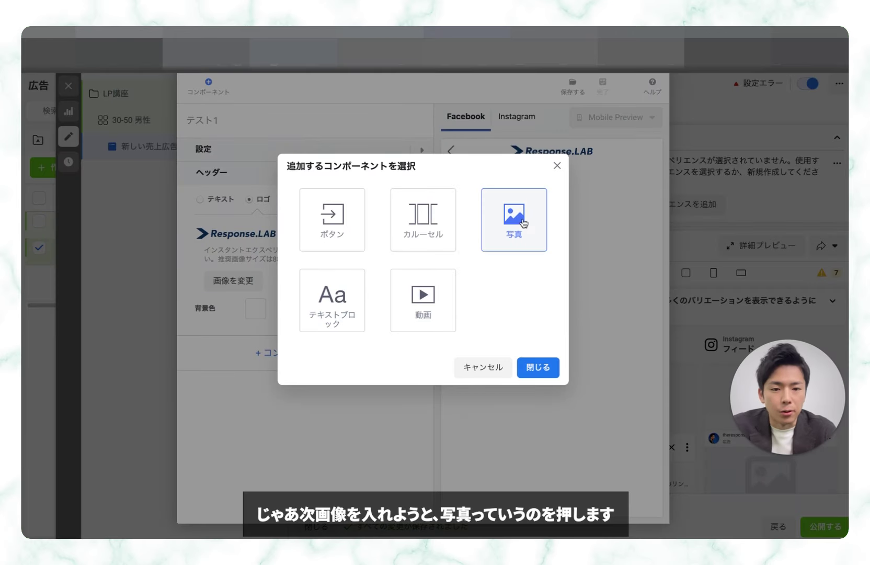
pyautogui.click(537, 367)
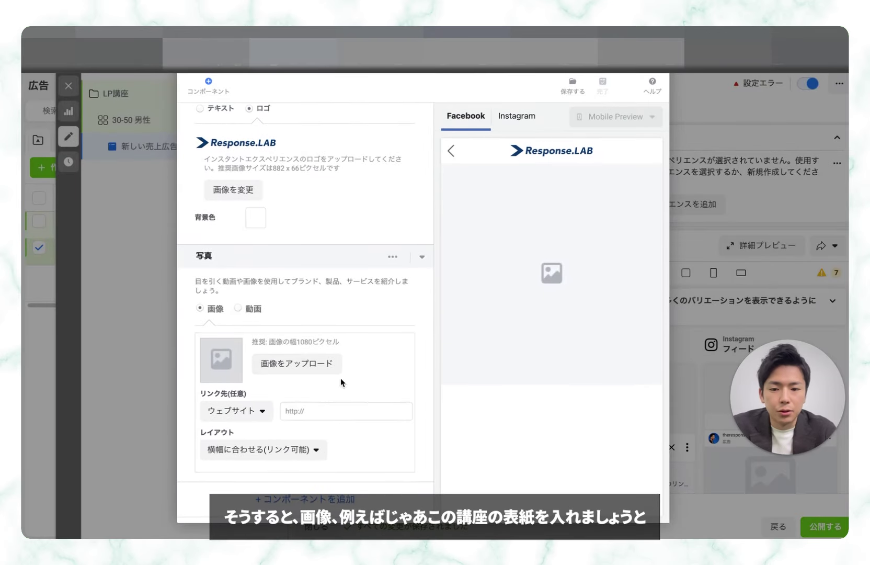
pyautogui.click(331, 368)
pyautogui.click(249, 306)
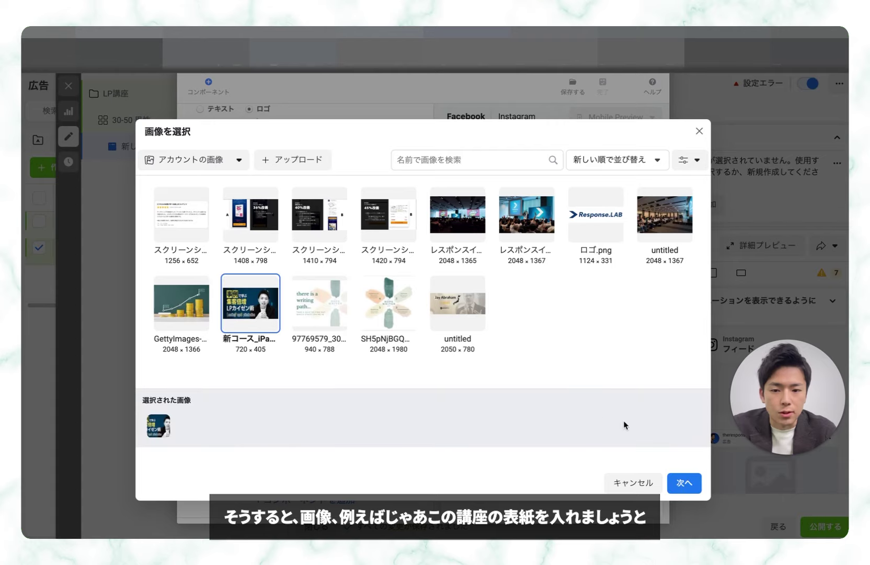
pyautogui.click(684, 482)
pyautogui.click(316, 410)
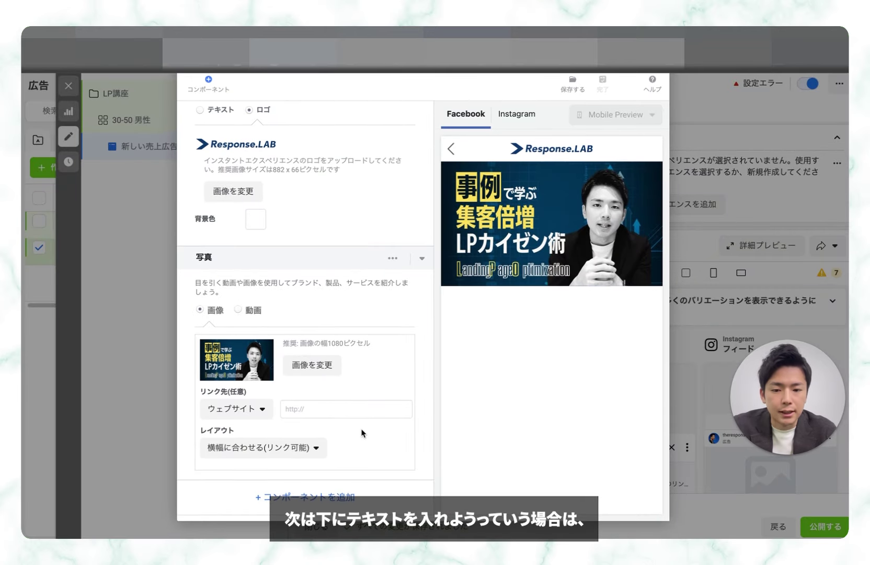
# - Add a text block (テキストブロック) below the photo reading 新講座 LP改善事例集, coloured black (000000)
pyautogui.click(320, 496)
pyautogui.click(334, 298)
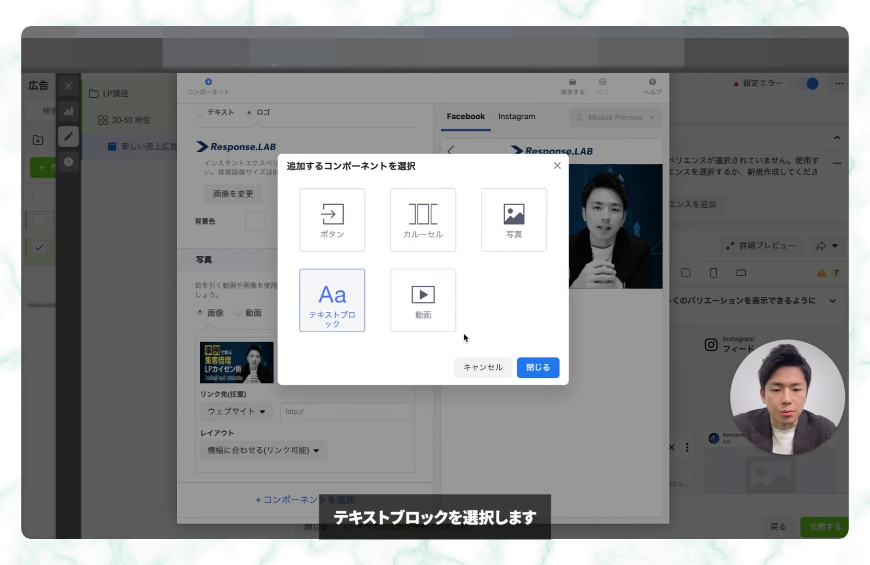
pyautogui.click(535, 368)
pyautogui.scroll(-3, 428, 388)
pyautogui.click(205, 361)
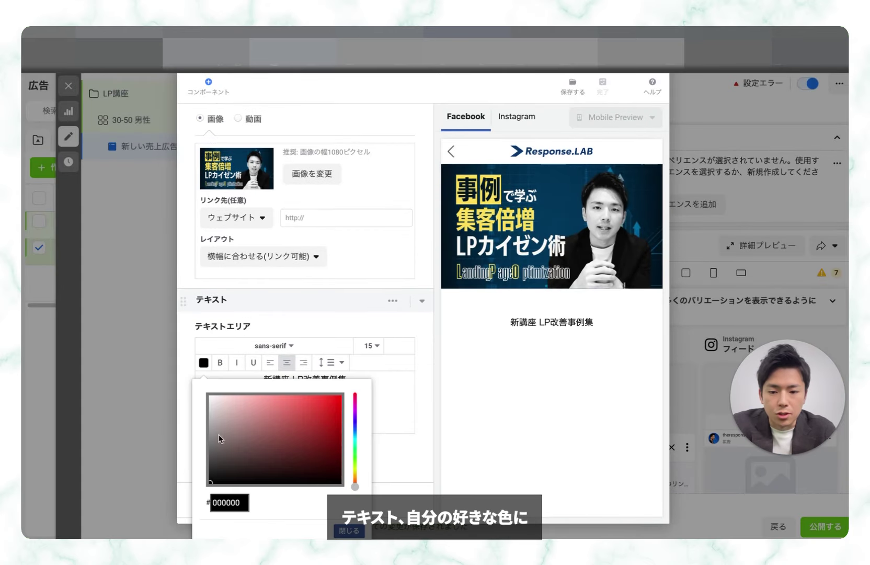
# - Make the 新講座 LP改善事例集 headline bold and set its font size to 31
pyautogui.tripleClick(376, 382)
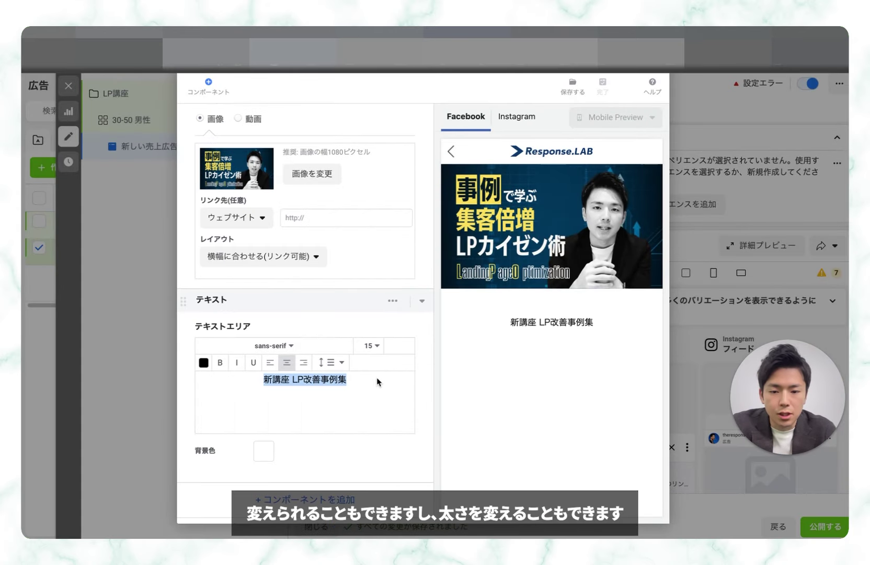
pyautogui.click(220, 362)
pyautogui.click(358, 347)
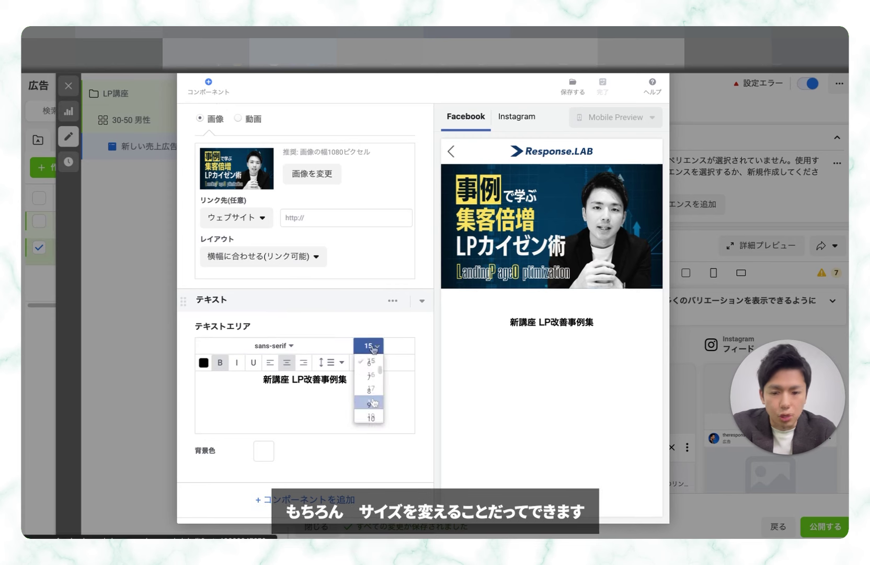
pyautogui.click(370, 394)
pyautogui.click(377, 347)
pyautogui.scroll(-6, 378, 360)
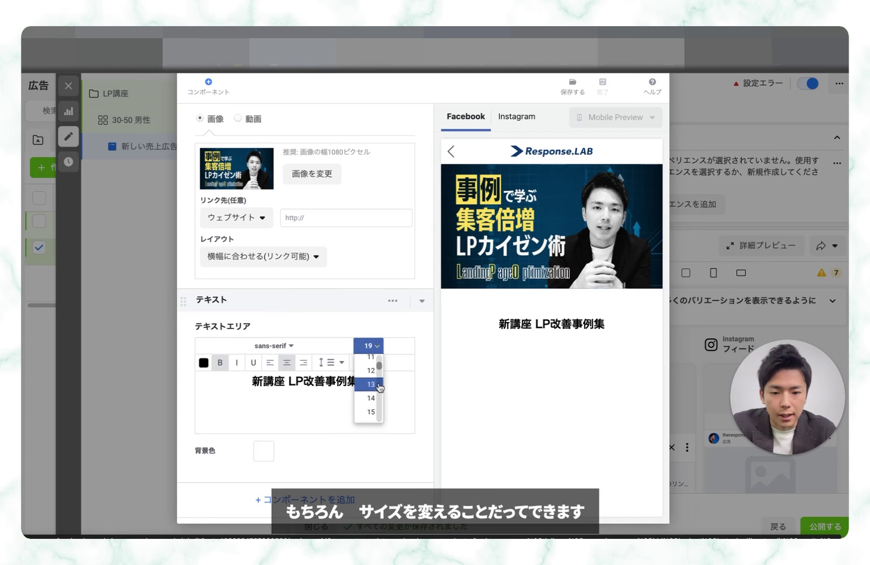
pyautogui.click(369, 380)
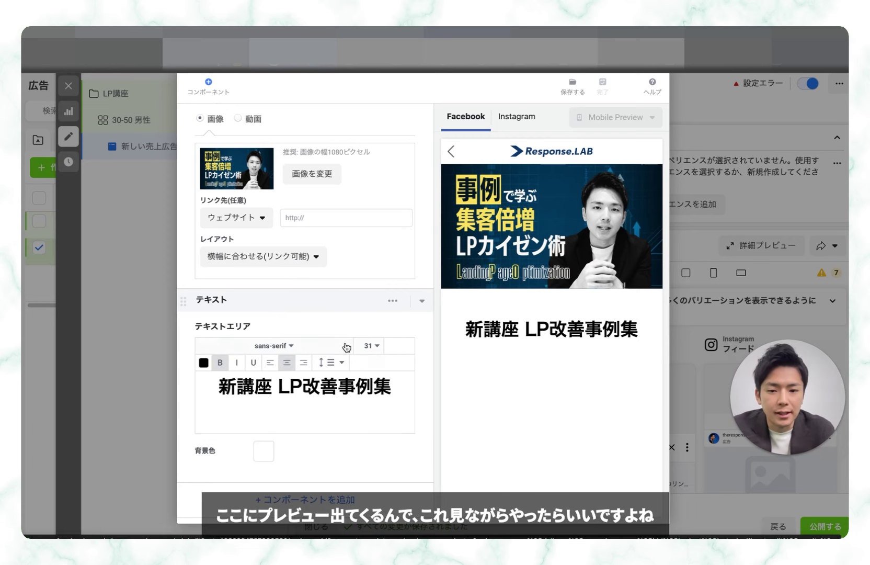
# - Add another text block below the headline reading 20%OFFで手に入れることが出来ます
pyautogui.click(309, 500)
pyautogui.click(337, 283)
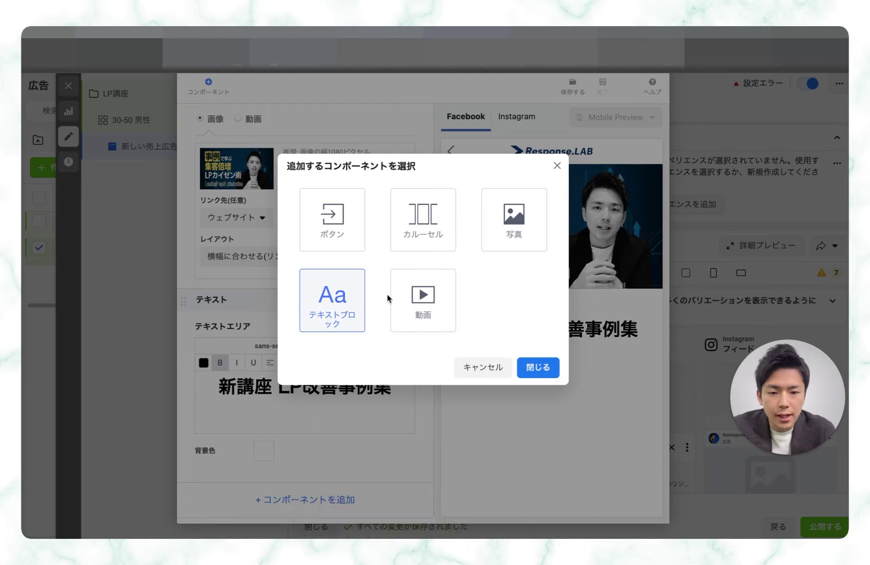
pyautogui.write('20%OFFで手に入れることが出来ます')
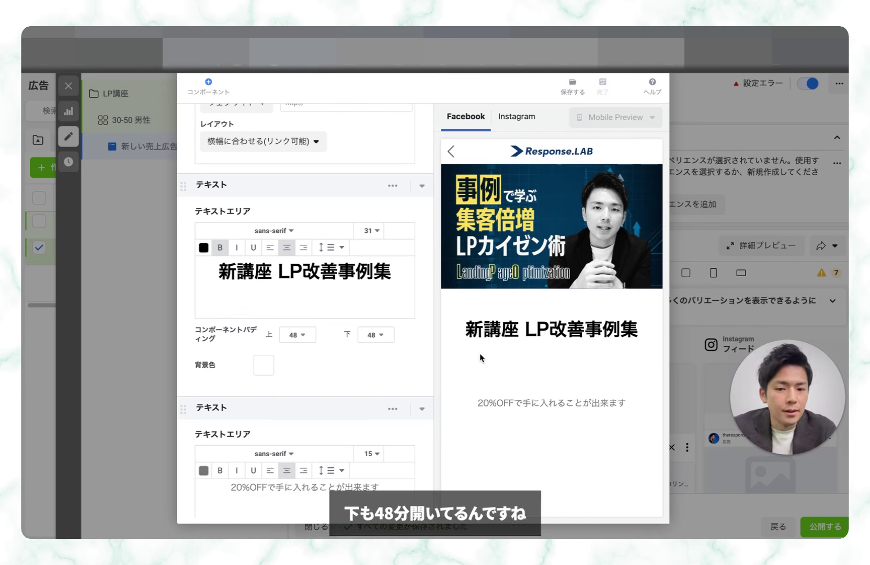
# - Set the headline text block's component padding (コンポーネントパディング) to 16 above and 8 below
pyautogui.click(300, 335)
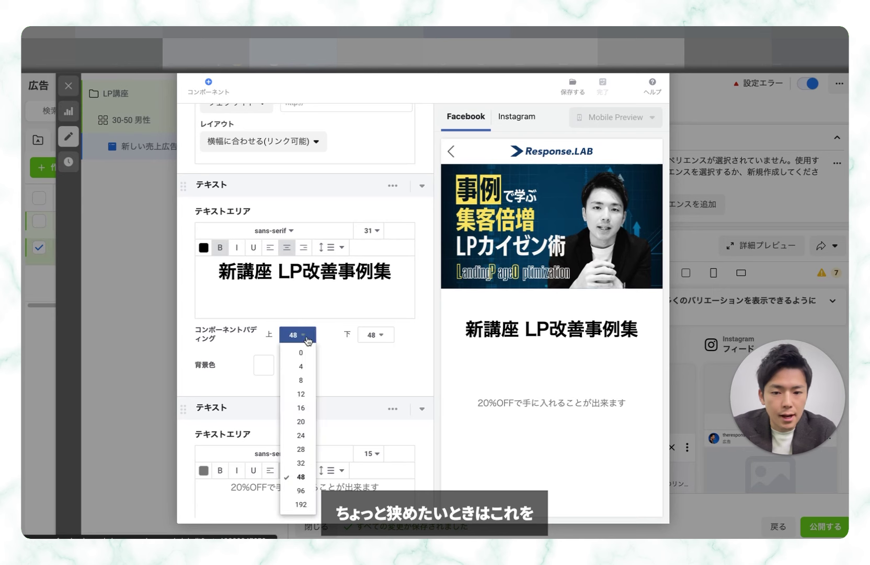
pyautogui.click(301, 384)
pyautogui.click(299, 347)
pyautogui.click(301, 403)
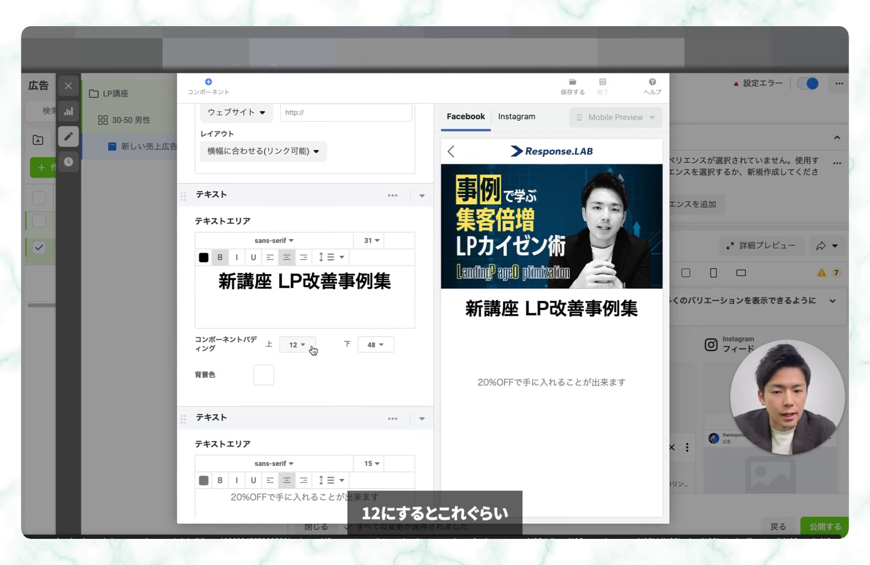
pyautogui.click(313, 350)
pyautogui.click(301, 422)
pyautogui.click(376, 345)
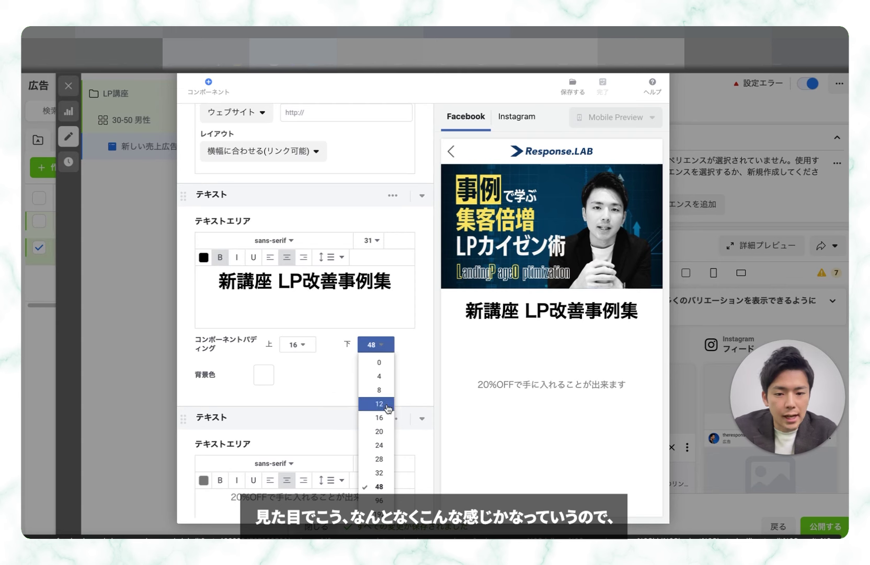
pyautogui.click(380, 390)
pyautogui.scroll(-1, 358, 369)
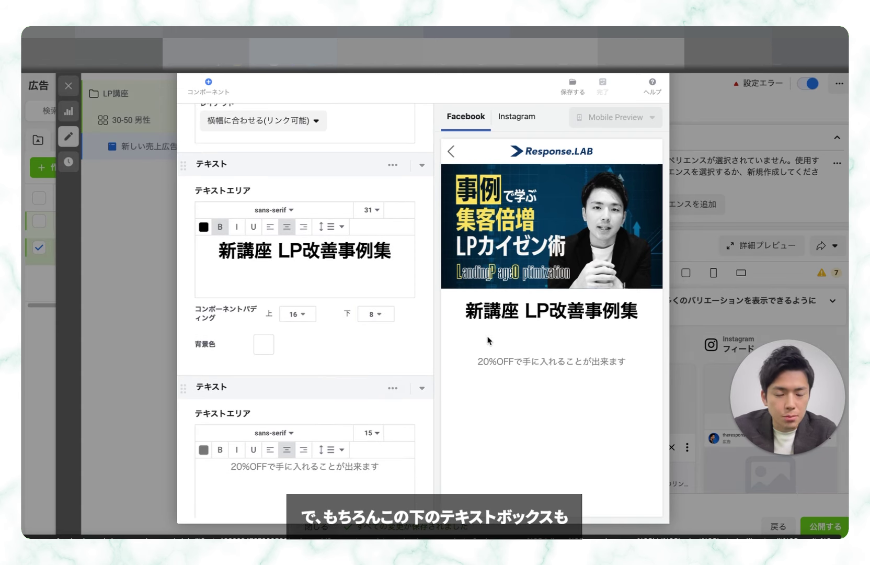
# - Set the 20%OFF text block's component padding to 0 above and 12 below
pyautogui.click(393, 388)
pyautogui.scroll(-4, 395, 397)
pyautogui.click(375, 421)
pyautogui.click(387, 292)
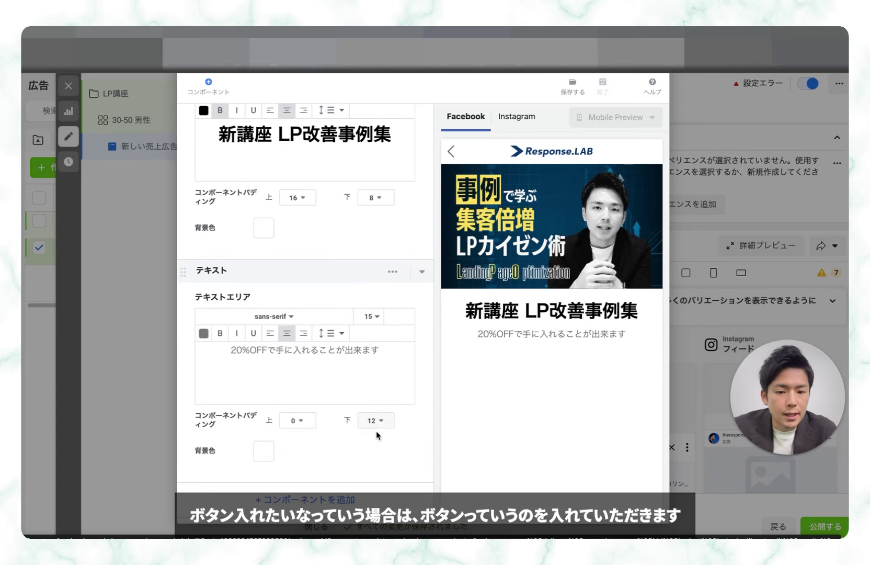
# - Add a button component (ボタン) below the 20%OFF text
pyautogui.click(331, 499)
pyautogui.click(333, 220)
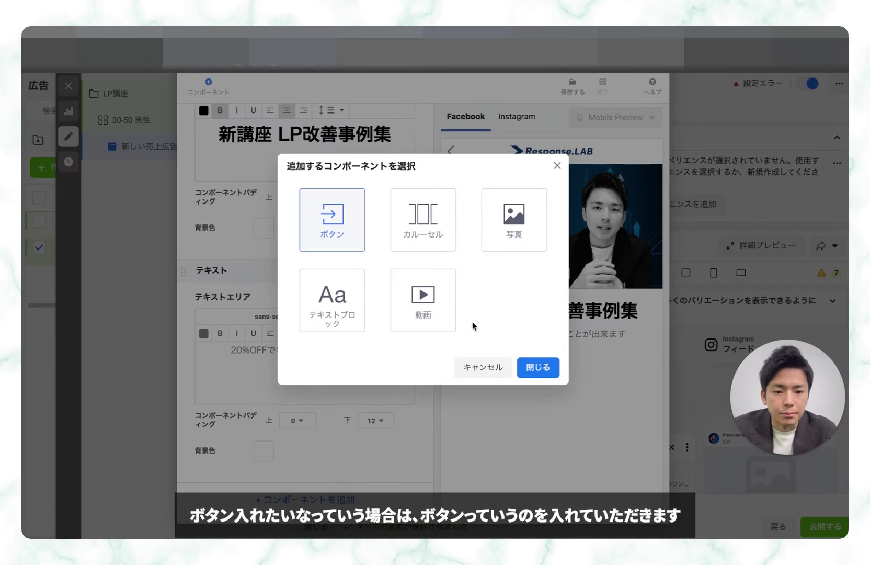
pyautogui.click(529, 366)
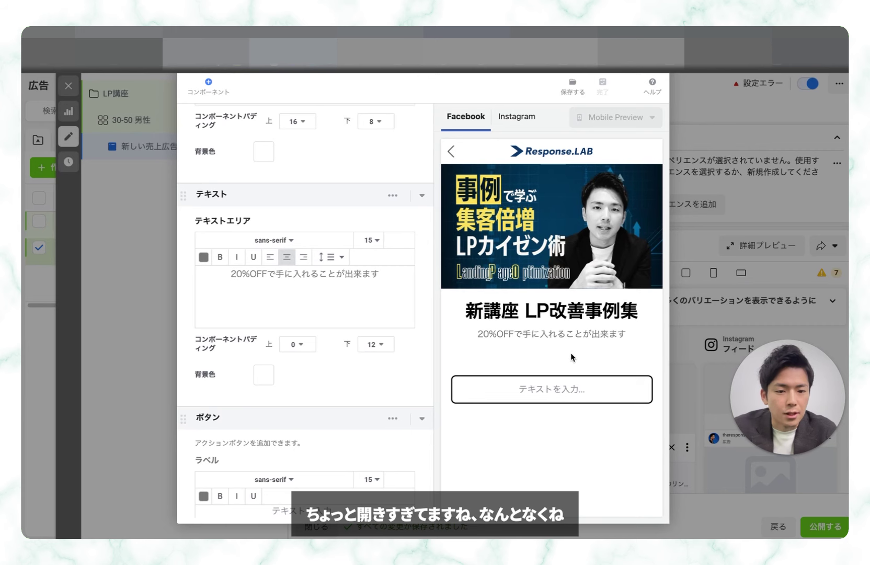
# - Reduce the 20%OFF text's bottom padding and set the button's top padding to 16
pyautogui.click(370, 344)
pyautogui.click(370, 471)
pyautogui.scroll(-5, 371, 470)
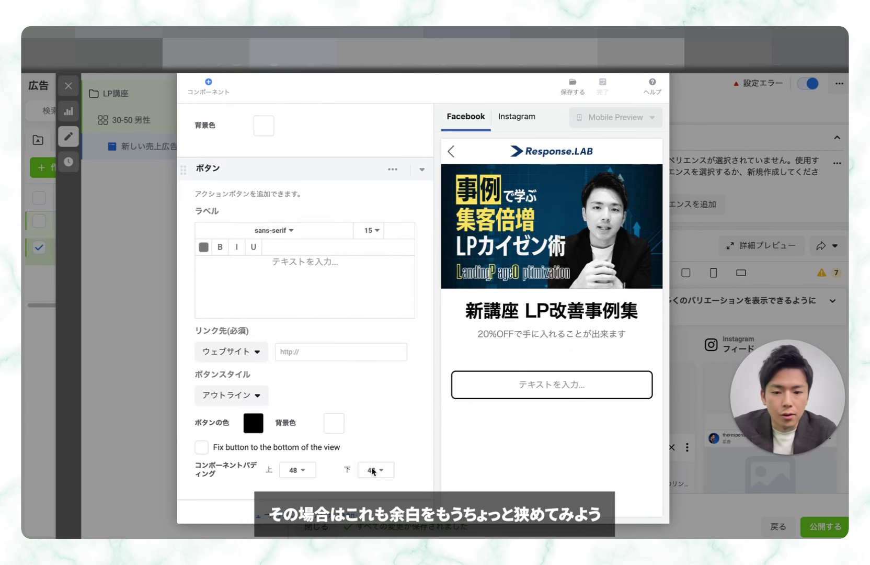
pyautogui.scroll(-1, 318, 431)
pyautogui.click(296, 452)
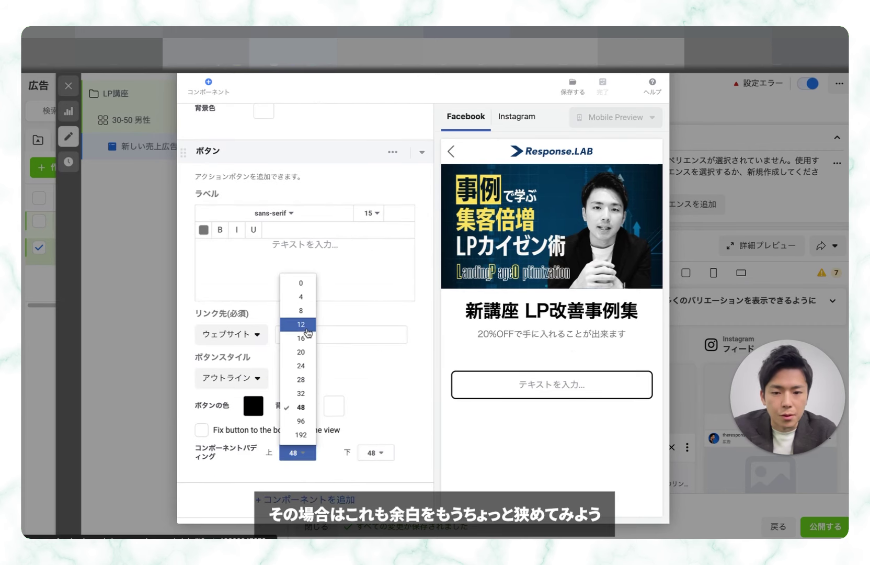
pyautogui.click(306, 341)
pyautogui.scroll(2, 314, 340)
pyautogui.click(203, 277)
pyautogui.moveTo(319, 324); pyautogui.dragTo(366, 290)
pyautogui.click(375, 291)
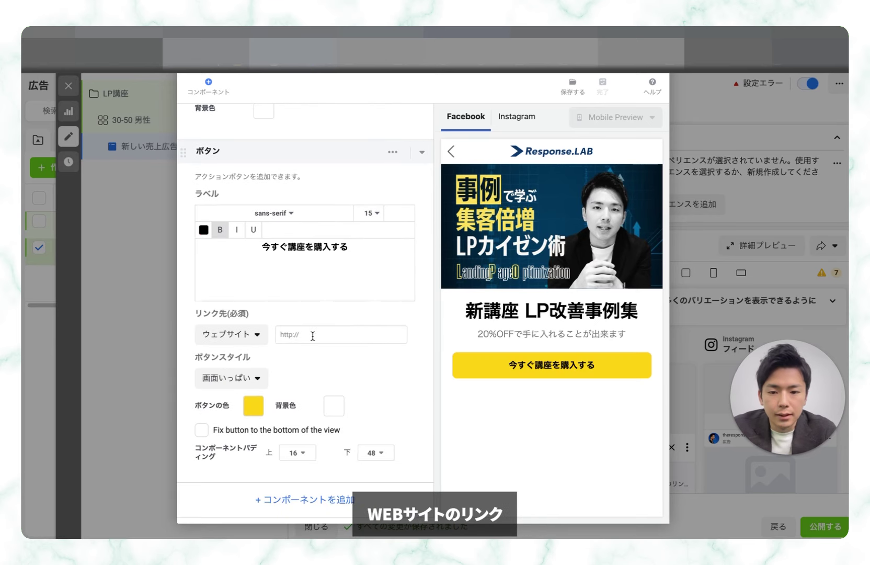
pyautogui.click(313, 335)
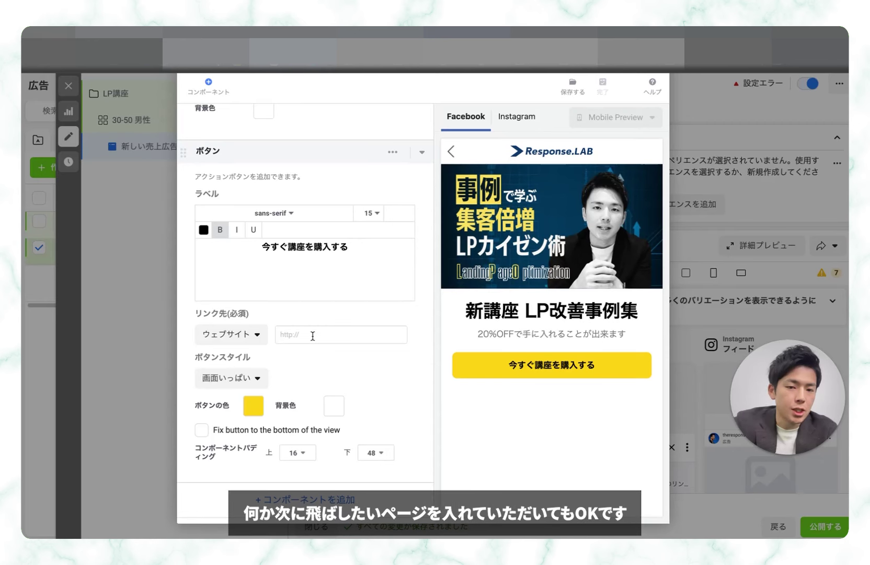
pyautogui.click(313, 335)
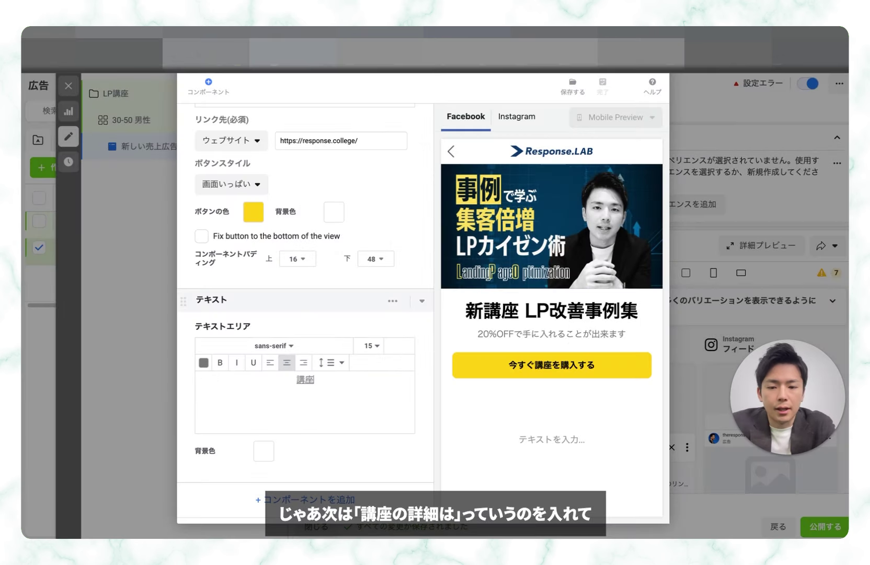
# - Add a text block below the button reading 講座の詳細は and make it bold and black
pyautogui.write('の詳細は')
pyautogui.press('Return')
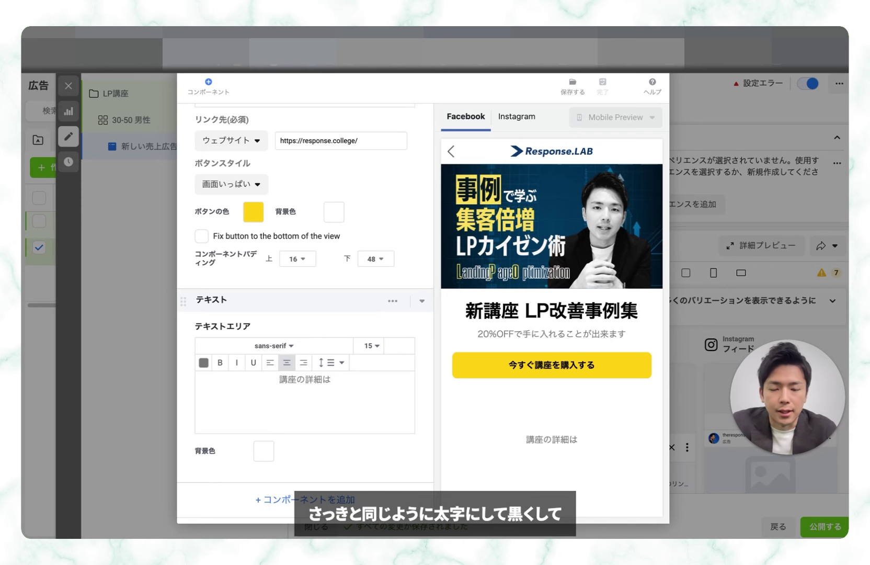
pyautogui.moveTo(280, 377); pyautogui.dragTo(332, 379)
pyautogui.click(220, 362)
pyautogui.click(203, 362)
pyautogui.moveTo(207, 479); pyautogui.dragTo(188, 511)
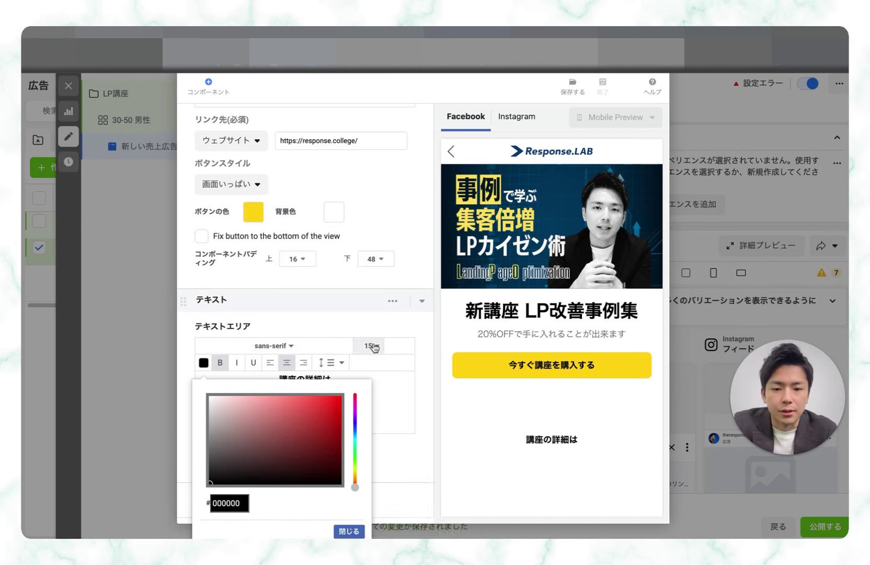
# - Set the 講座の詳細は subheading's font size to 22 and its component padding to 28 above and 4 below
pyautogui.click(369, 346)
pyautogui.scroll(-3, 375, 395)
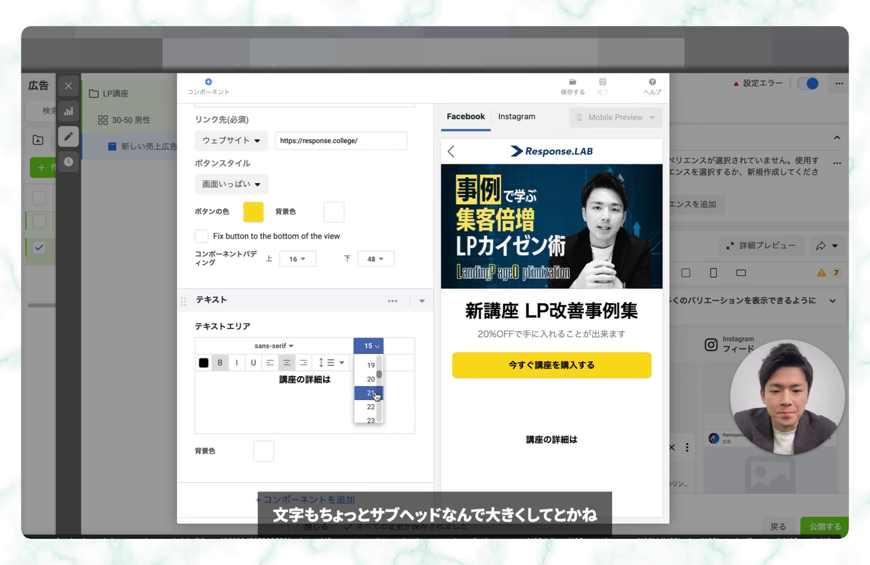
pyautogui.click(371, 410)
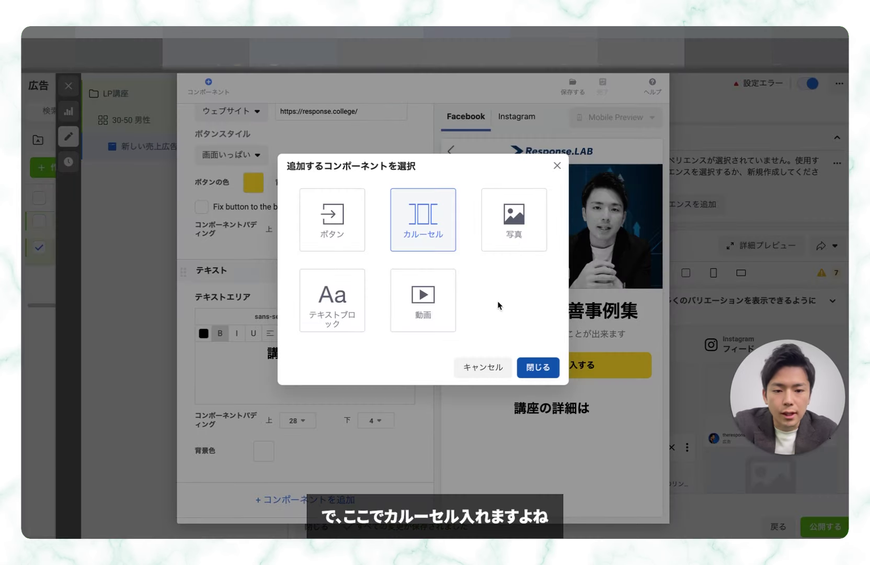
# - Add a carousel component (カルーセル) with four case-study images below the subheading and check each card
pyautogui.click(541, 368)
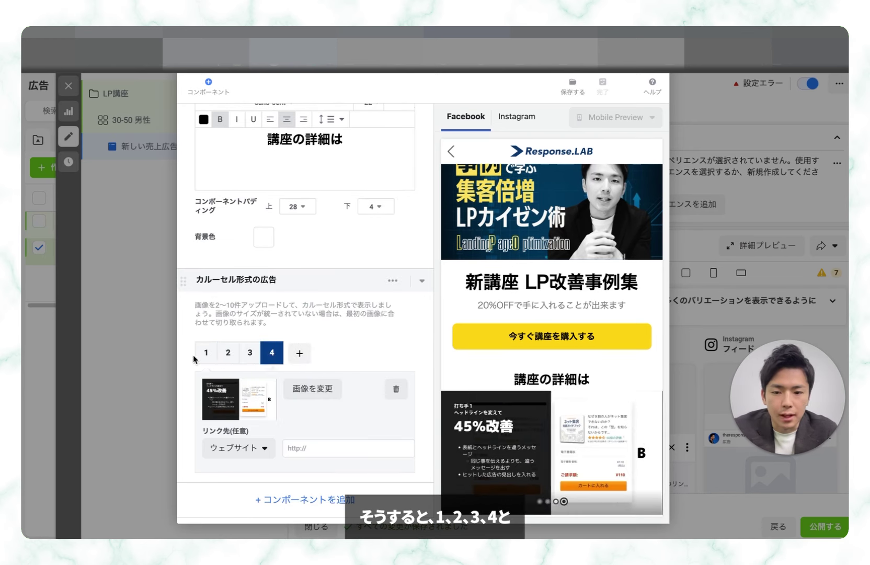
pyautogui.click(206, 352)
pyautogui.click(222, 356)
pyautogui.click(250, 354)
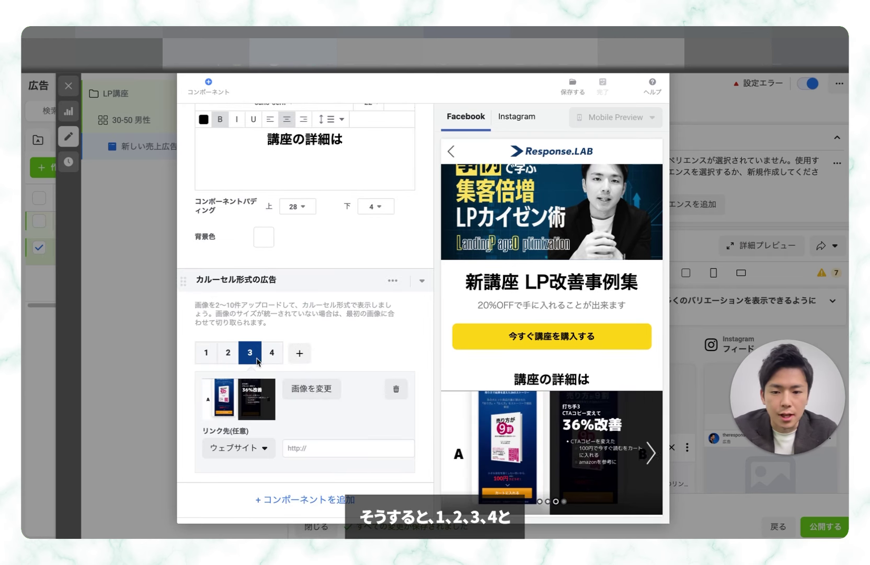
pyautogui.click(271, 355)
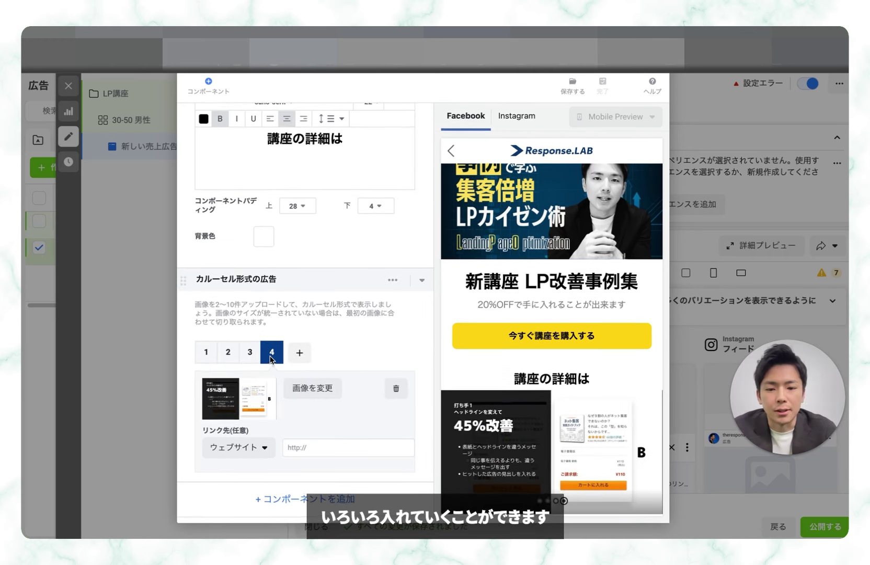
# - Add a bold, left-aligned text block below the carousel with ここにテキストを入れる and the course description starting 223回を超える実験データ
pyautogui.click(307, 501)
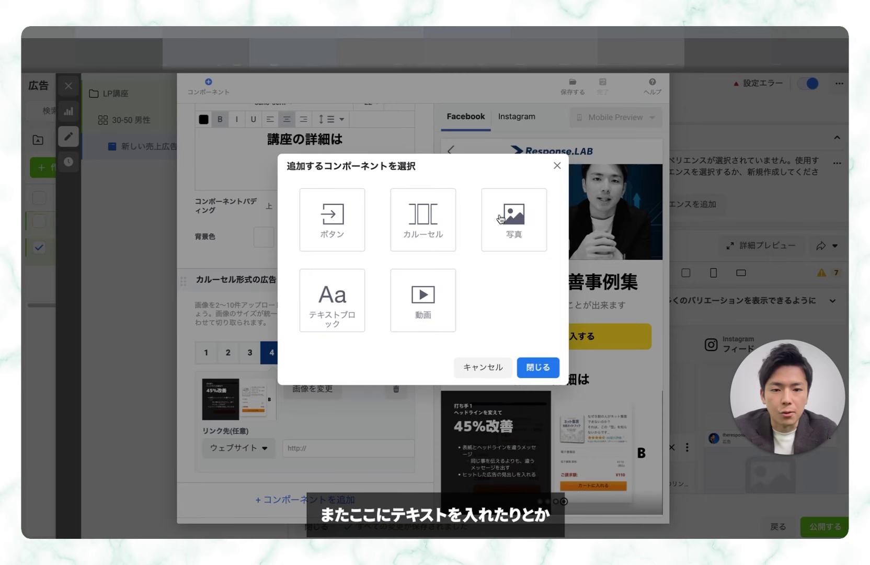
pyautogui.click(341, 301)
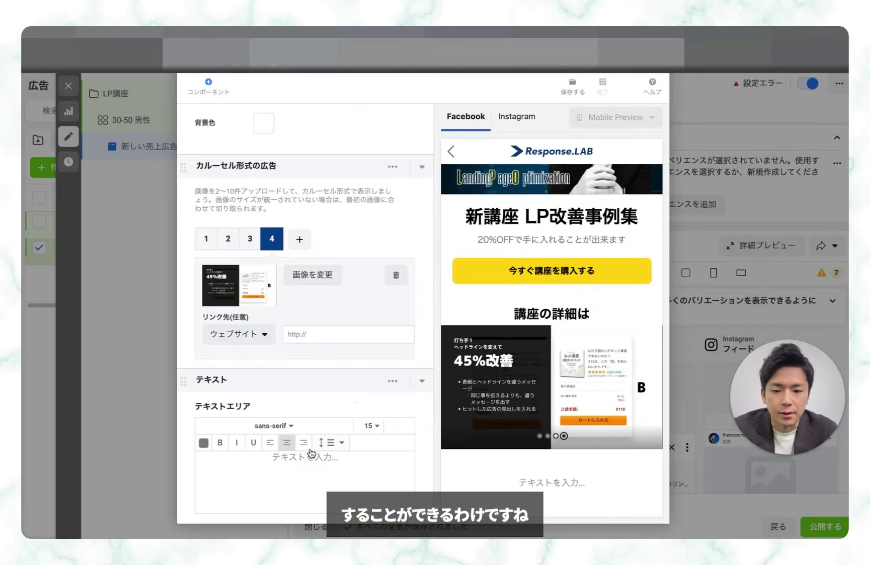
pyautogui.click(330, 362)
pyautogui.click(338, 455)
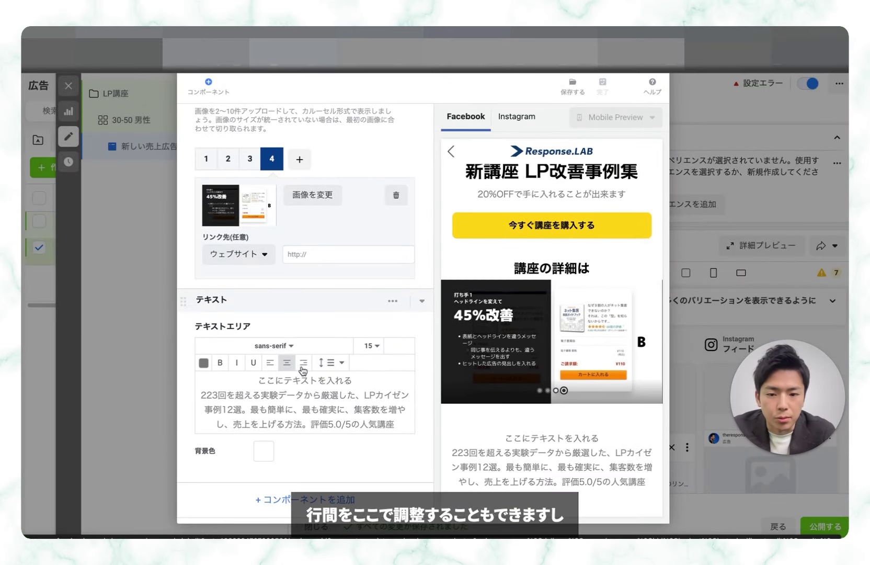
pyautogui.click(220, 363)
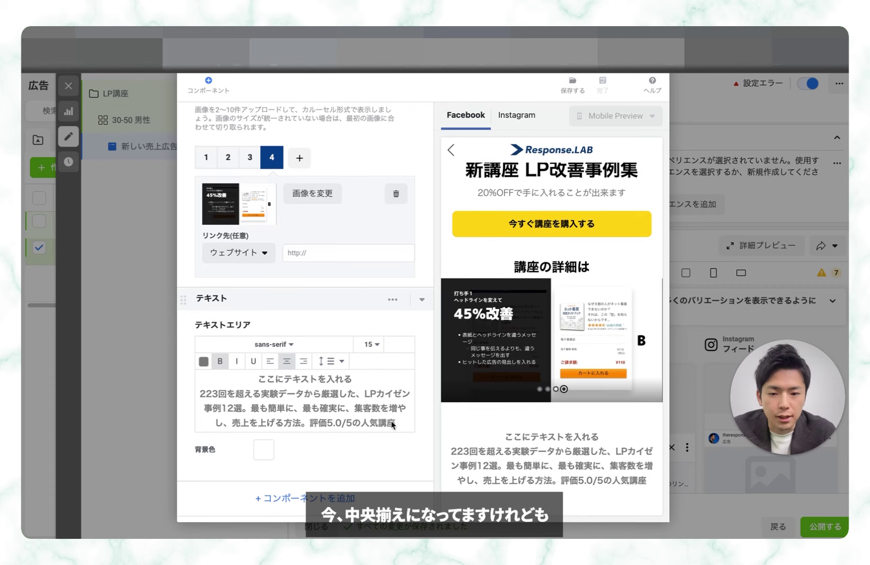
pyautogui.click(270, 361)
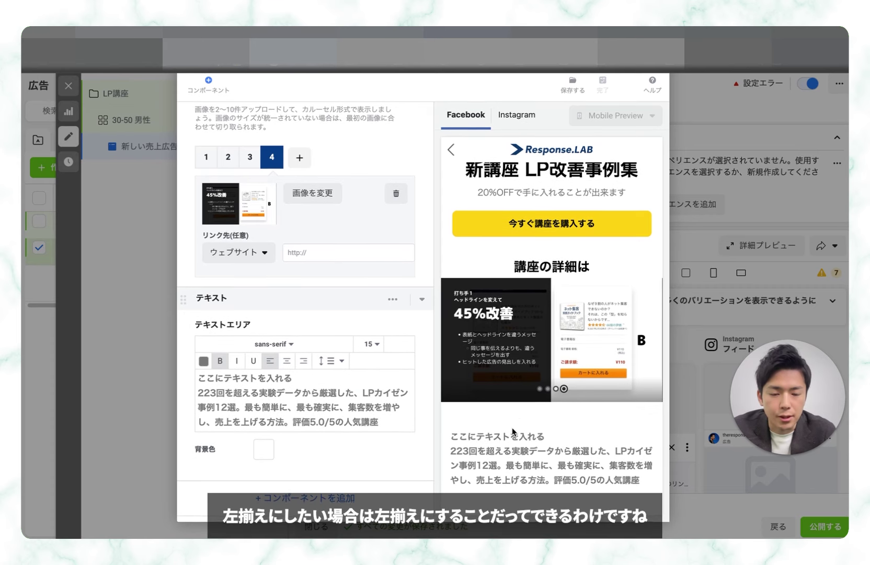
# - Add a button labelled 今すぐ購入する, fix it to the bottom of the view, and check it in the preview
pyautogui.scroll(-6, 313, 366)
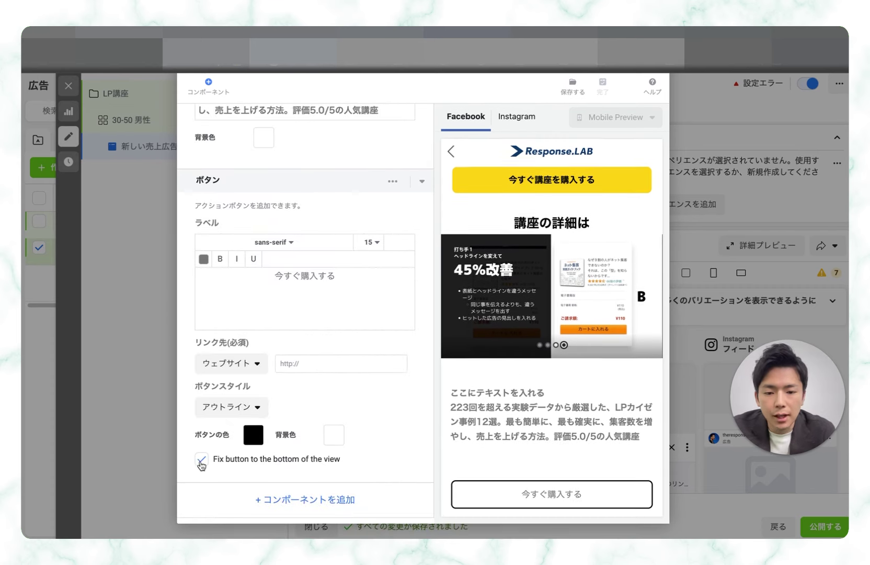
pyautogui.scroll(4, 554, 457)
pyautogui.scroll(-3, 557, 491)
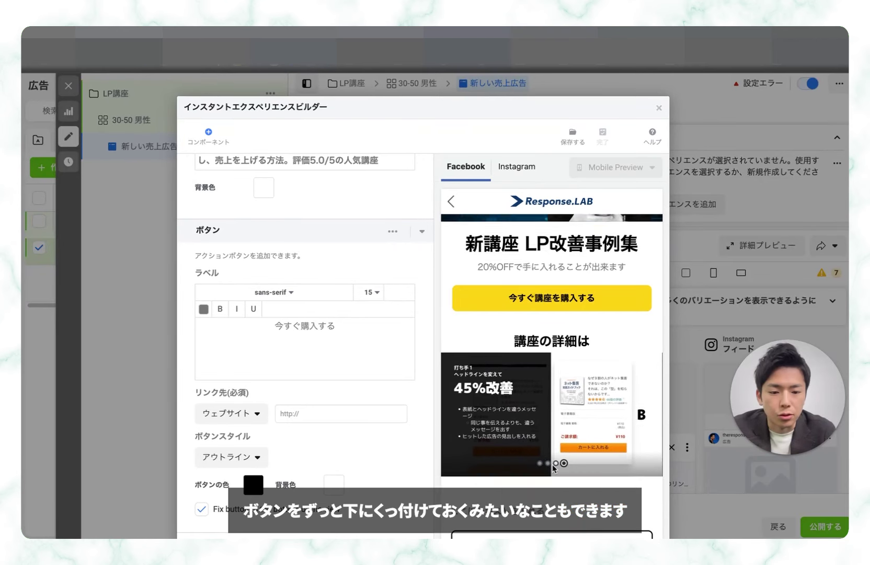
pyautogui.scroll(5, 554, 484)
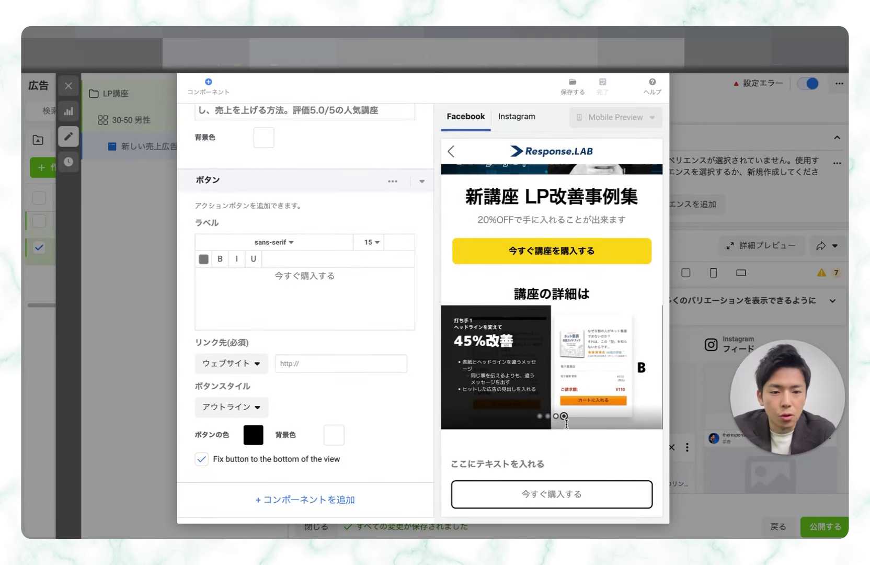
# - Examine how the 今すぐ購入する button stays fixed at the bottom across the length of the Facebook preview
pyautogui.scroll(-2, 567, 428)
pyautogui.scroll(3, 589, 323)
pyautogui.scroll(-3, 590, 323)
pyautogui.scroll(2, 589, 323)
pyautogui.scroll(-3, 568, 262)
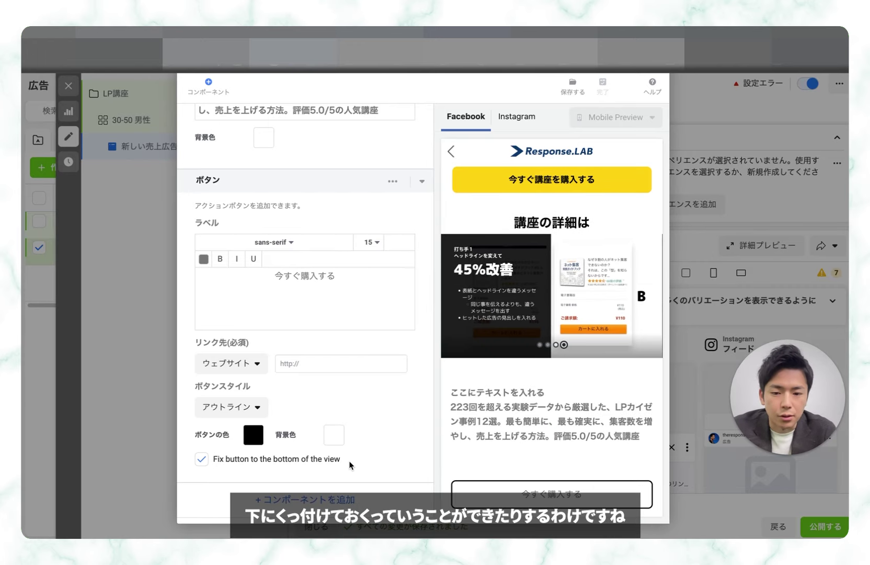
# - Add a video component between the text block and the button, using LAB_個別案内.mp4
pyautogui.scroll(5, 300, 389)
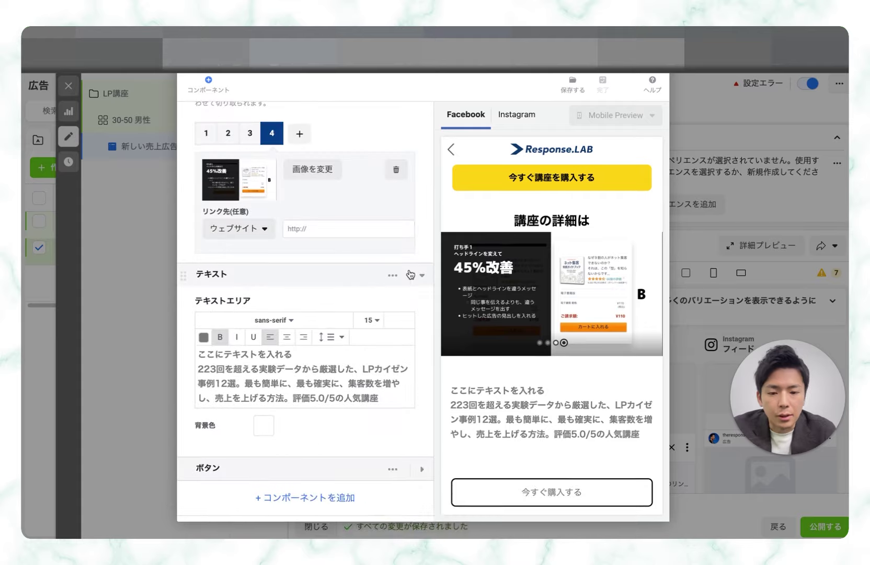
pyautogui.click(305, 503)
pyautogui.click(424, 299)
pyautogui.click(533, 369)
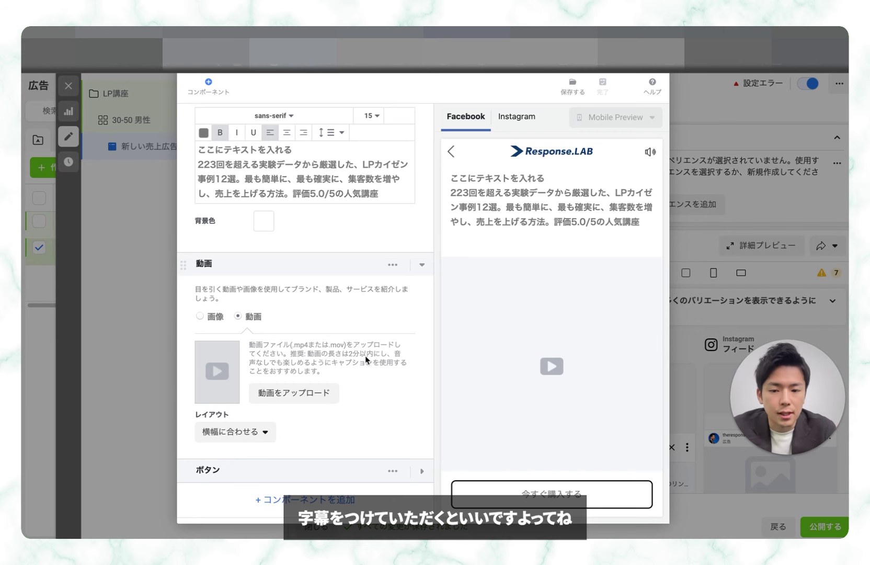
pyautogui.click(305, 393)
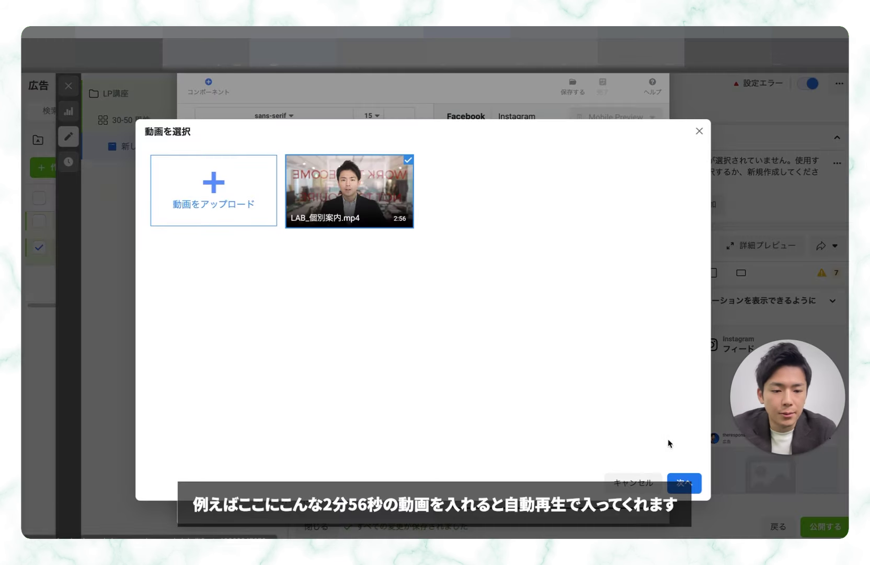
pyautogui.click(685, 484)
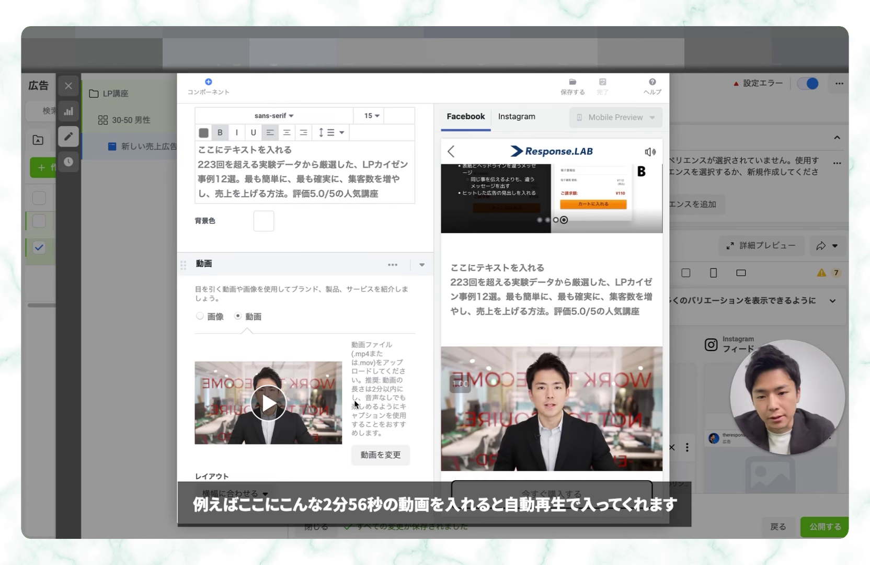
# - Check the page in the Instagram preview and save the Instant Experience テスト1 as the ad's destination
pyautogui.scroll(-1, 355, 404)
pyautogui.click(520, 117)
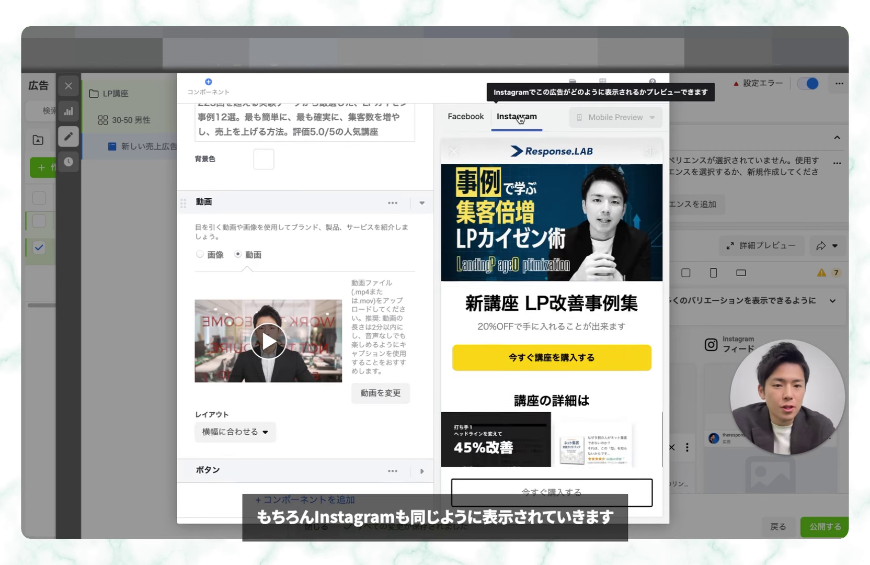
pyautogui.scroll(-5, 536, 214)
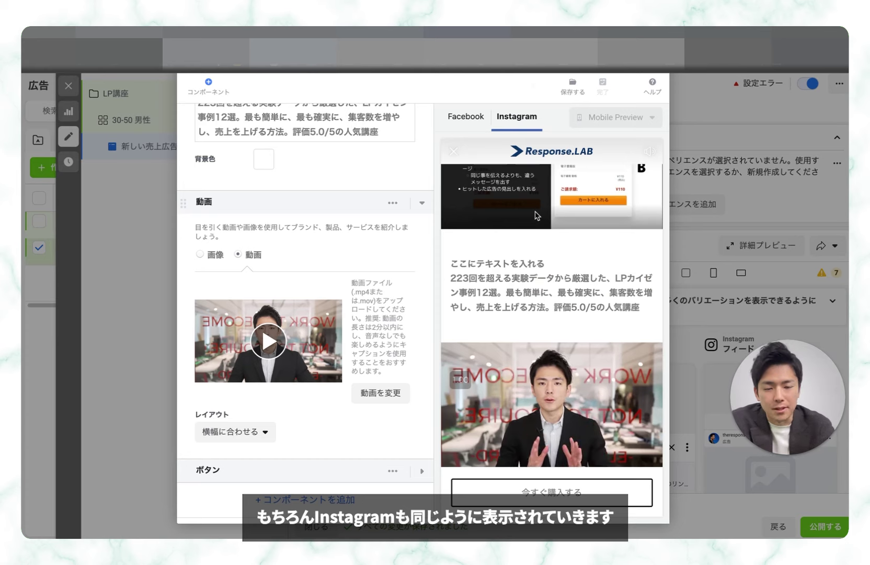
pyautogui.click(577, 81)
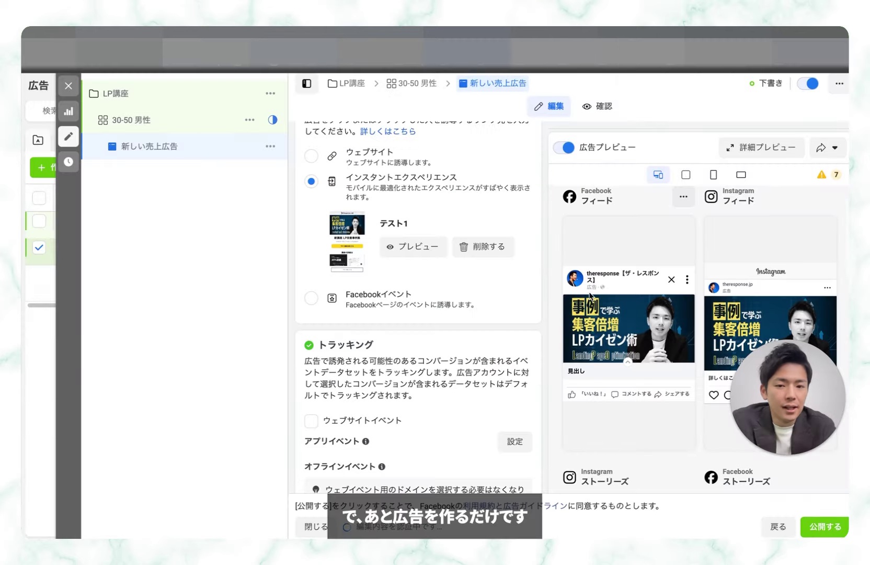
# - Fill in the ad's main text with ああああああああああああ and its headline with 見出しはここに入れる
pyautogui.scroll(10, 485, 258)
pyautogui.scroll(3, 485, 257)
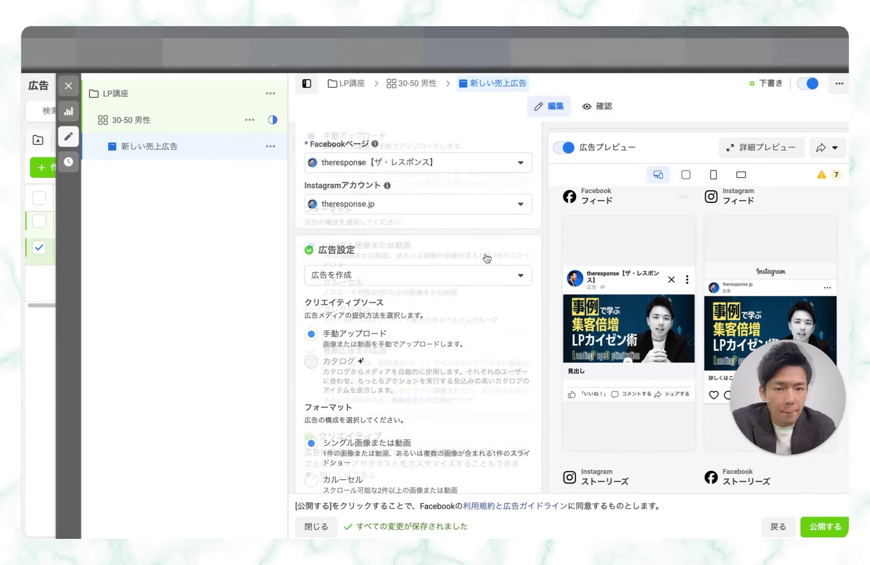
pyautogui.scroll(-4, 483, 256)
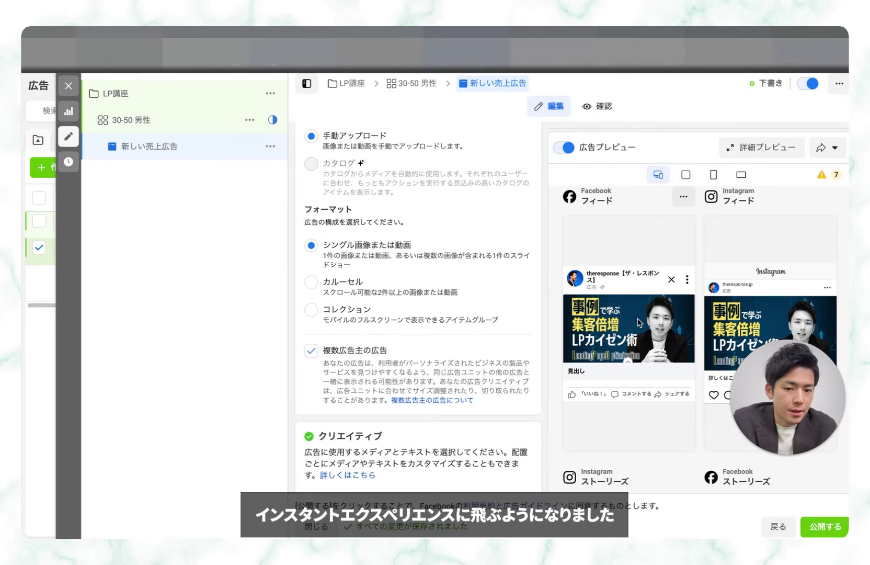
pyautogui.scroll(10, 418, 314)
pyautogui.scroll(-8, 418, 313)
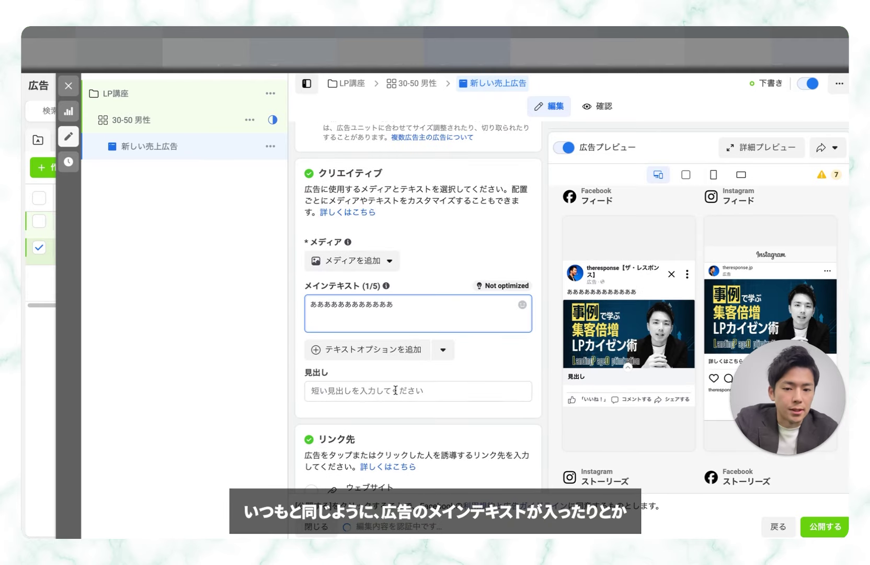
pyautogui.click(395, 390)
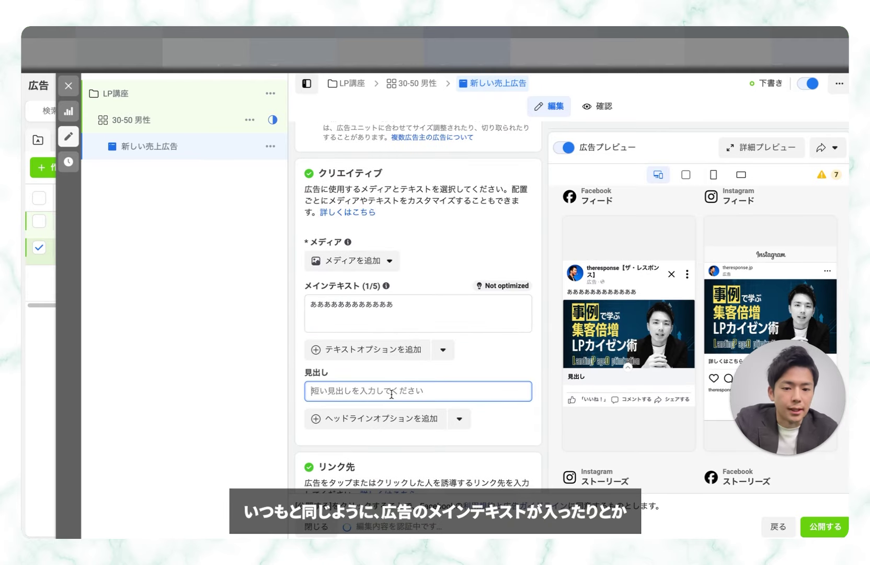
pyautogui.write('み')
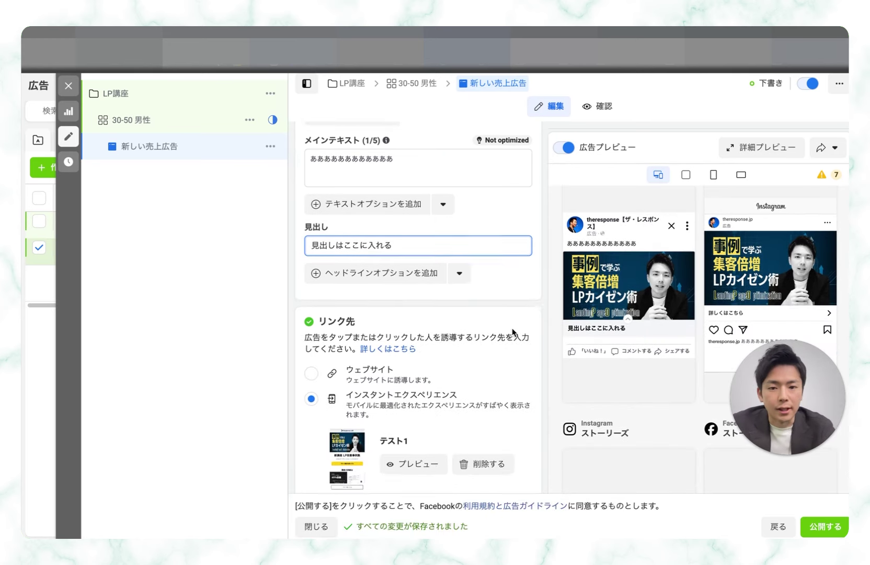
# - Add the 2048 × 1367 レスポンスイ… seminar image from the account images as the ad's media, accepting the suggested crops and optimization
pyautogui.scroll(4, 514, 333)
pyautogui.click(353, 317)
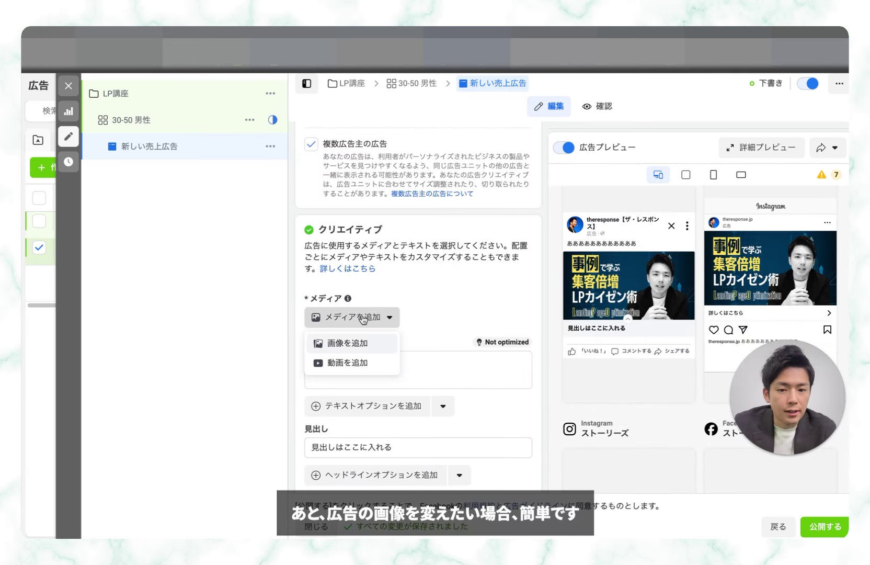
pyautogui.click(357, 346)
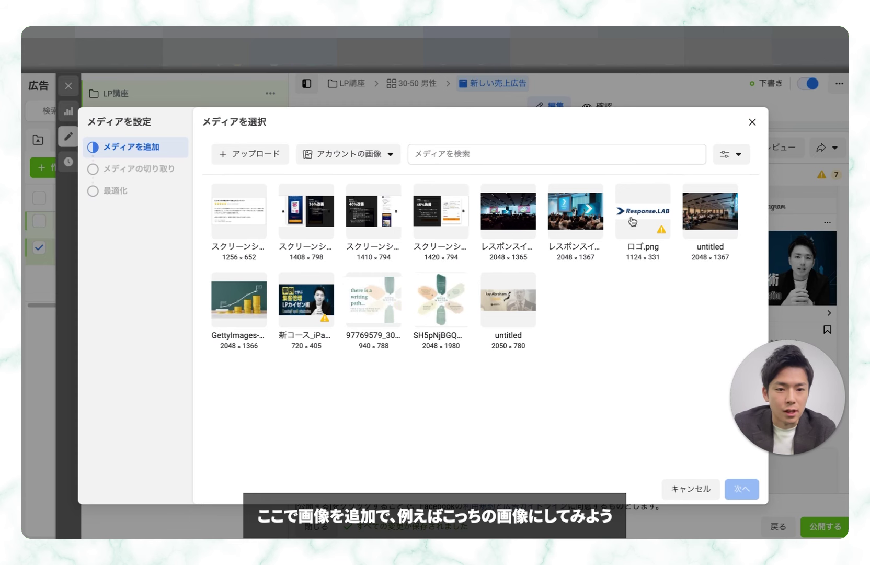
pyautogui.click(575, 221)
pyautogui.click(741, 486)
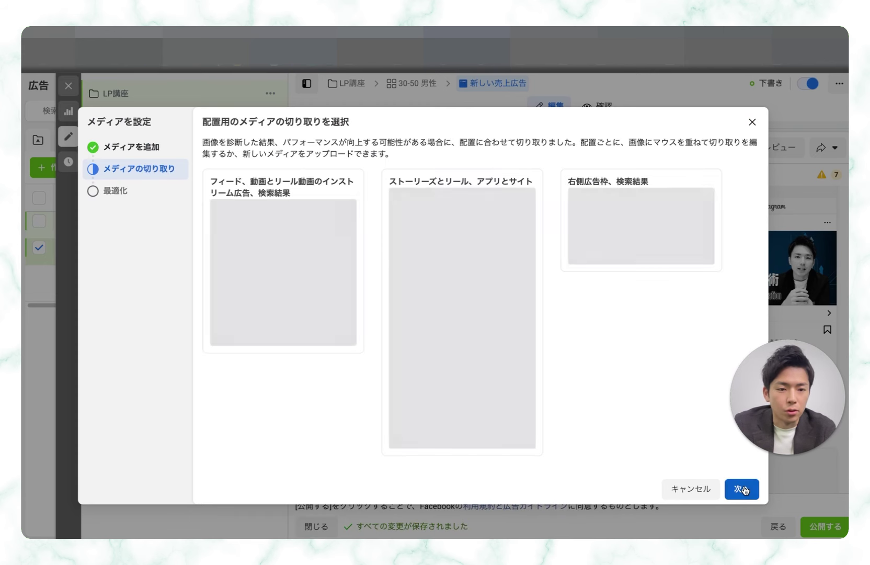
pyautogui.click(742, 487)
pyautogui.click(743, 488)
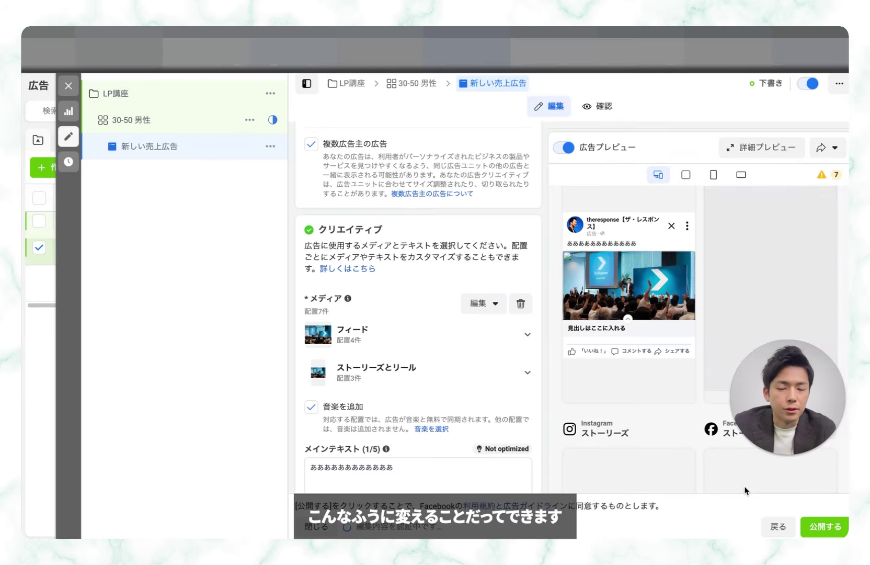